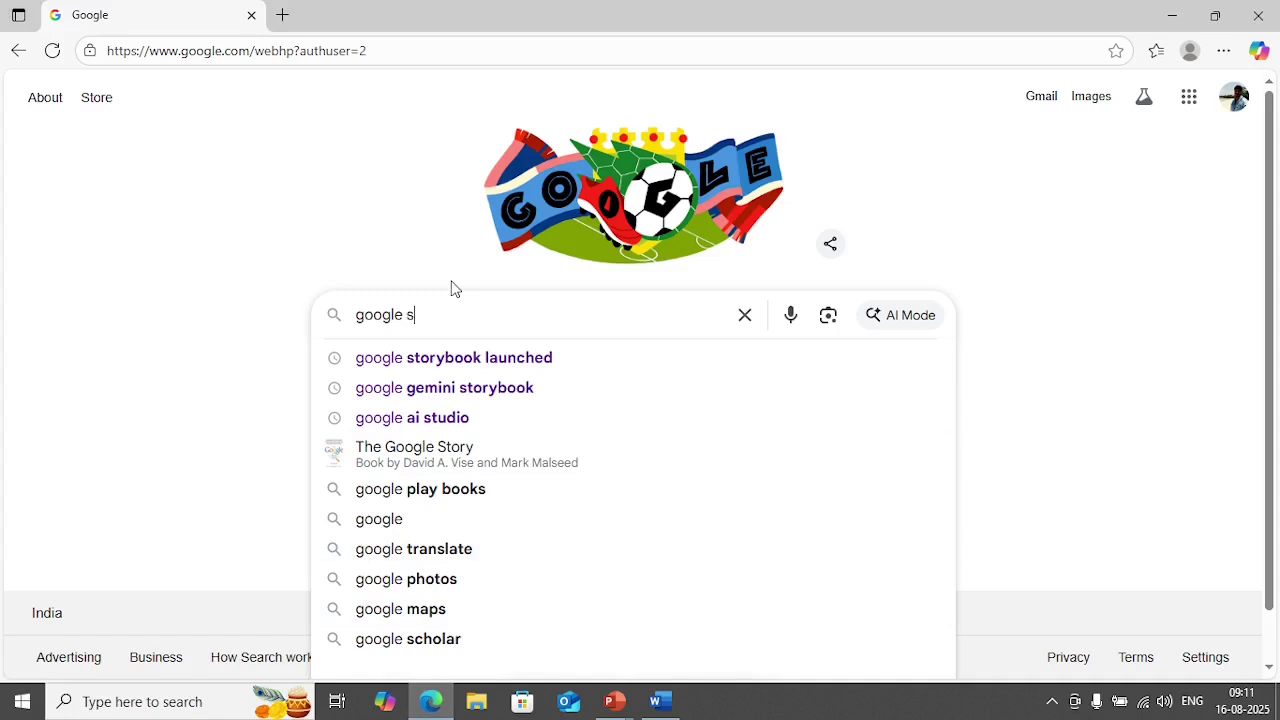
# - Search Google for 'google storybook ai' and open the official Gemini Storybook overview result
pyautogui.write('tory')
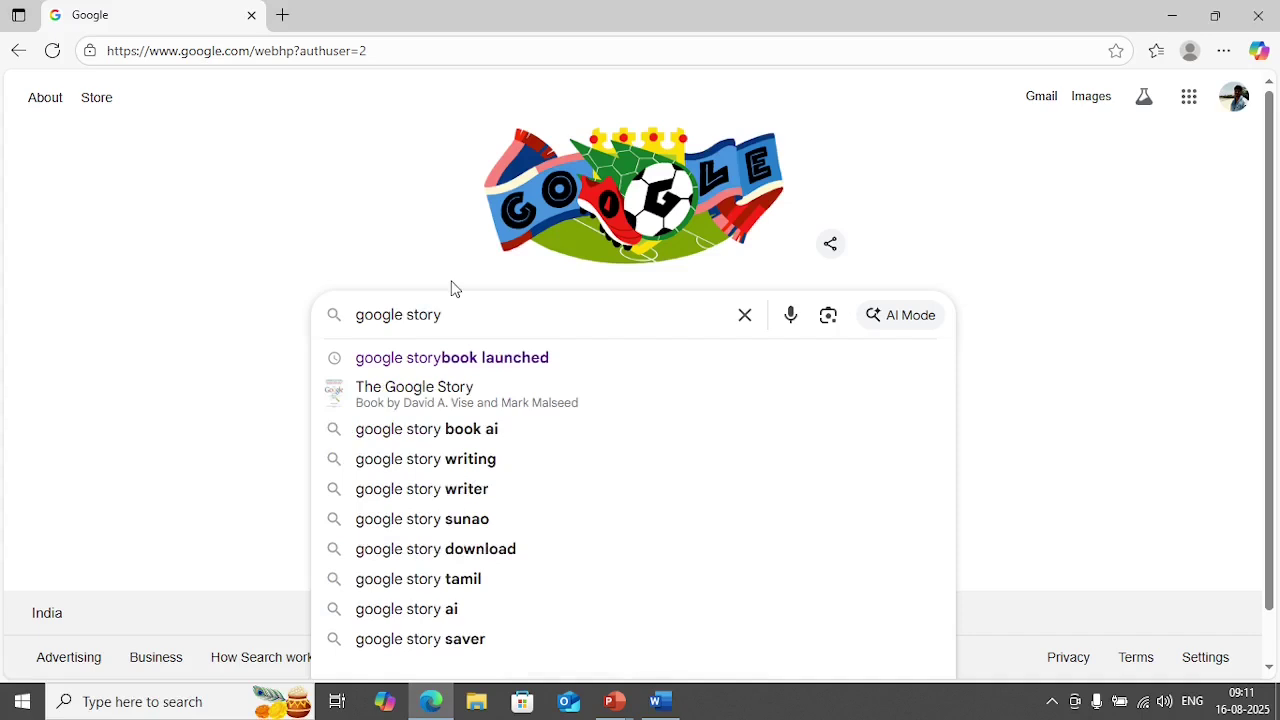
pyautogui.write('book ai')
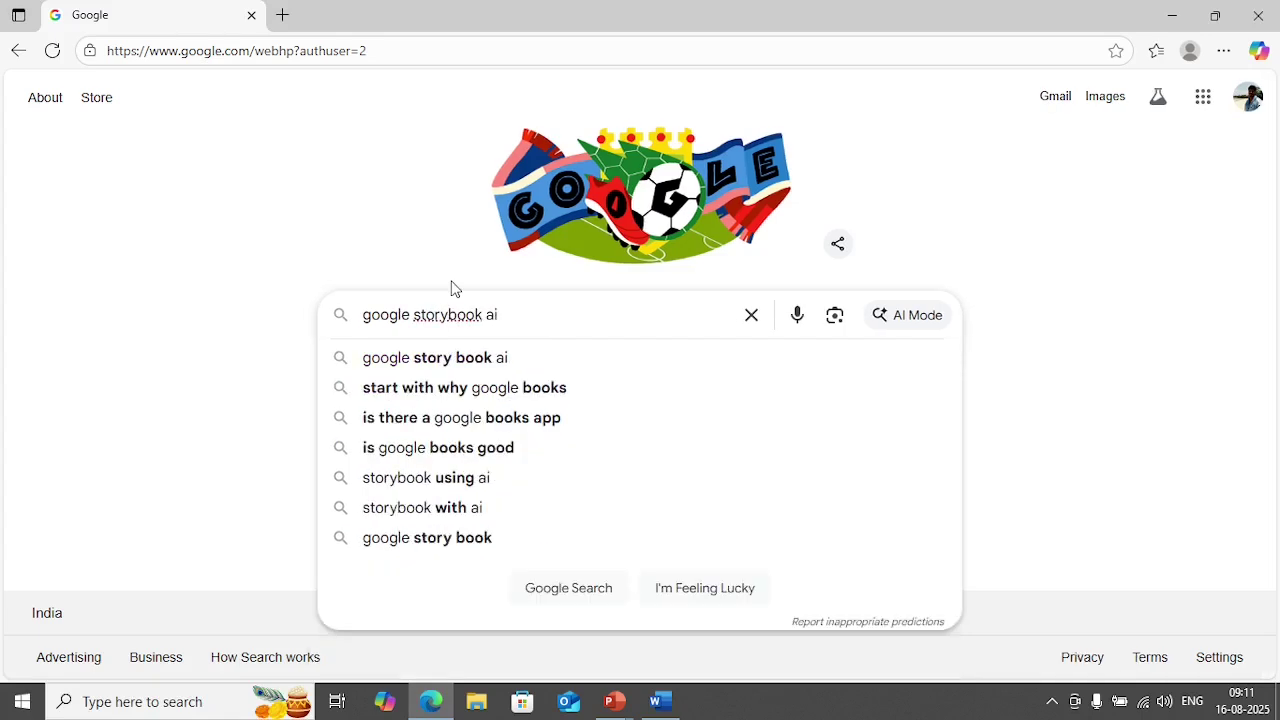
pyautogui.press('Return')
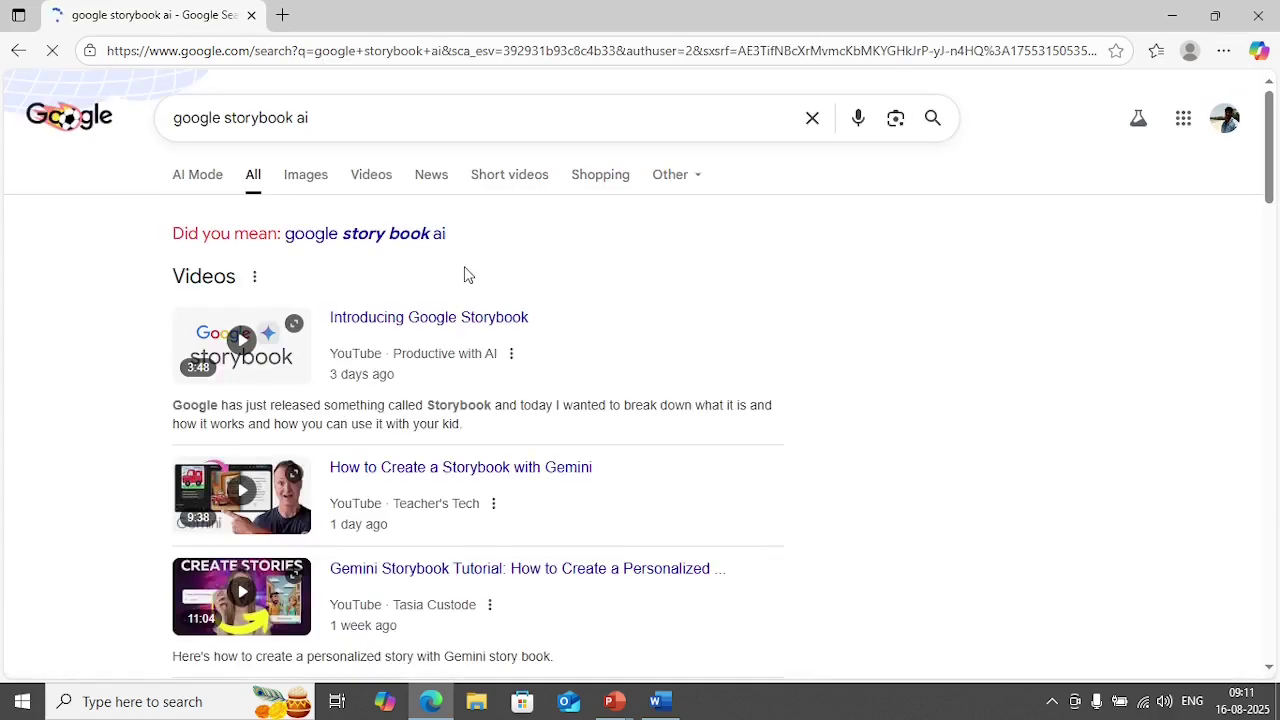
pyautogui.scroll(-5, 455, 283)
pyautogui.click(460, 278)
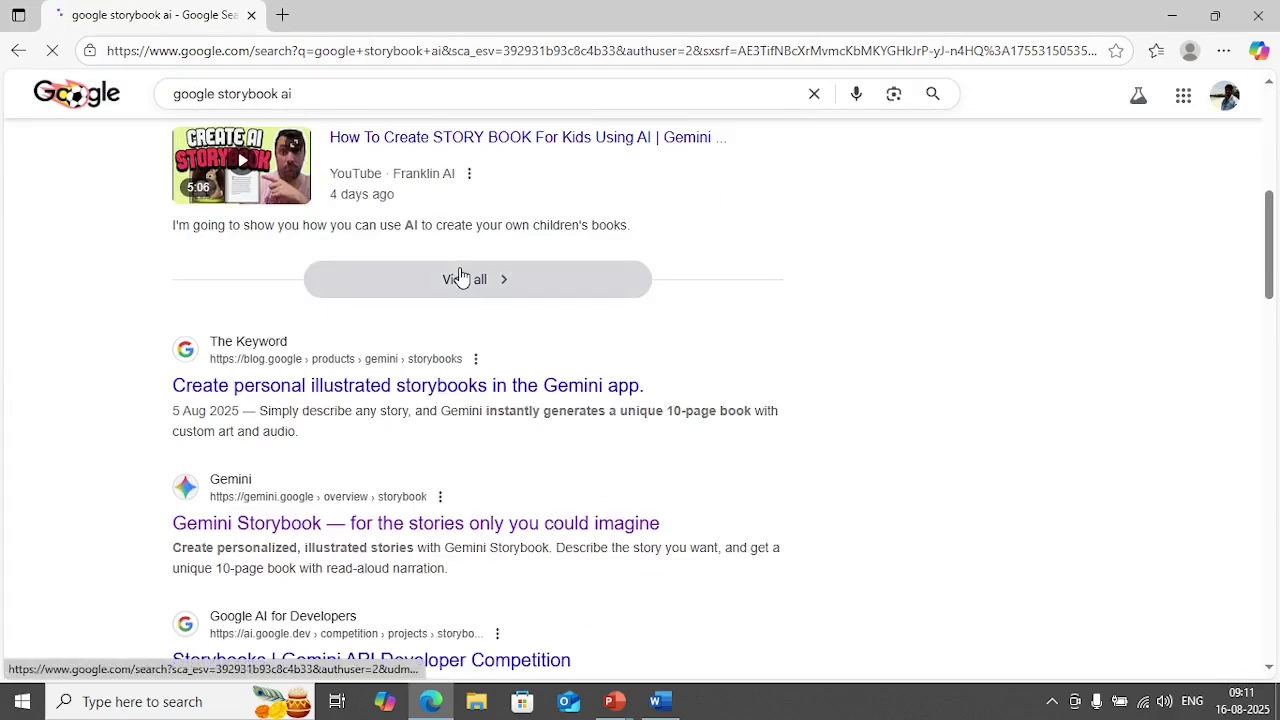
pyautogui.scroll(-3, 460, 278)
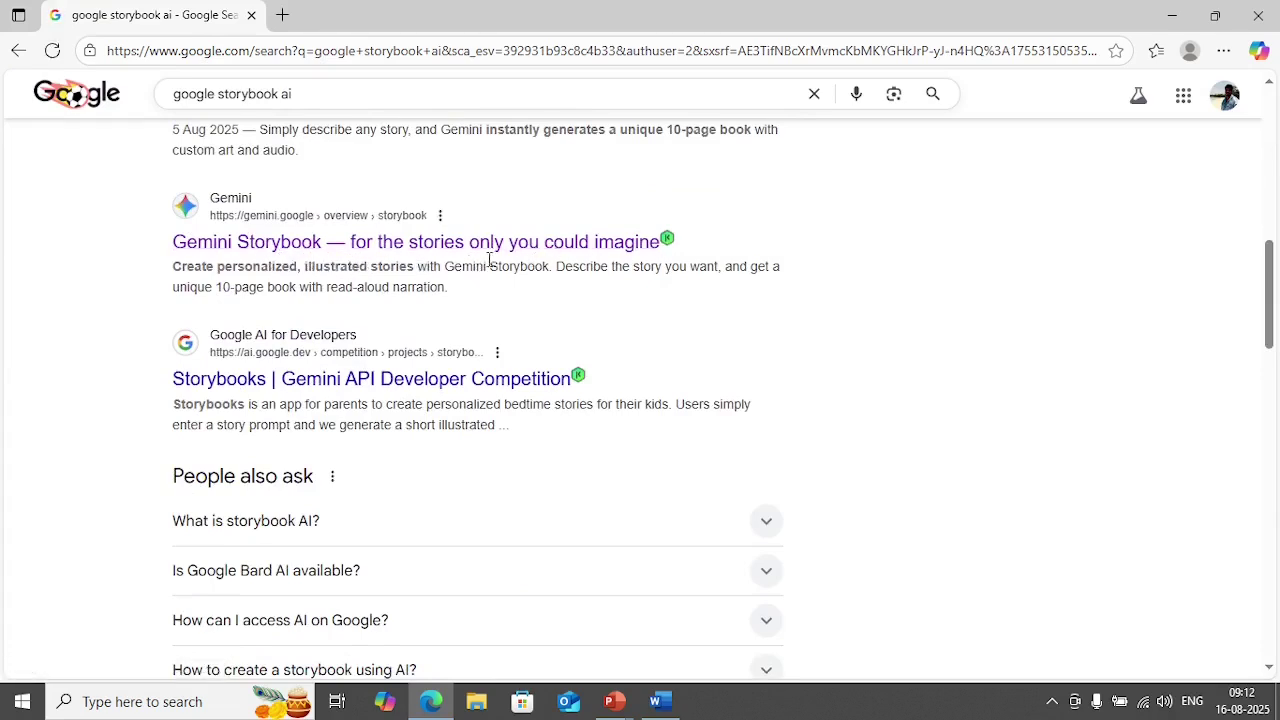
pyautogui.click(606, 258)
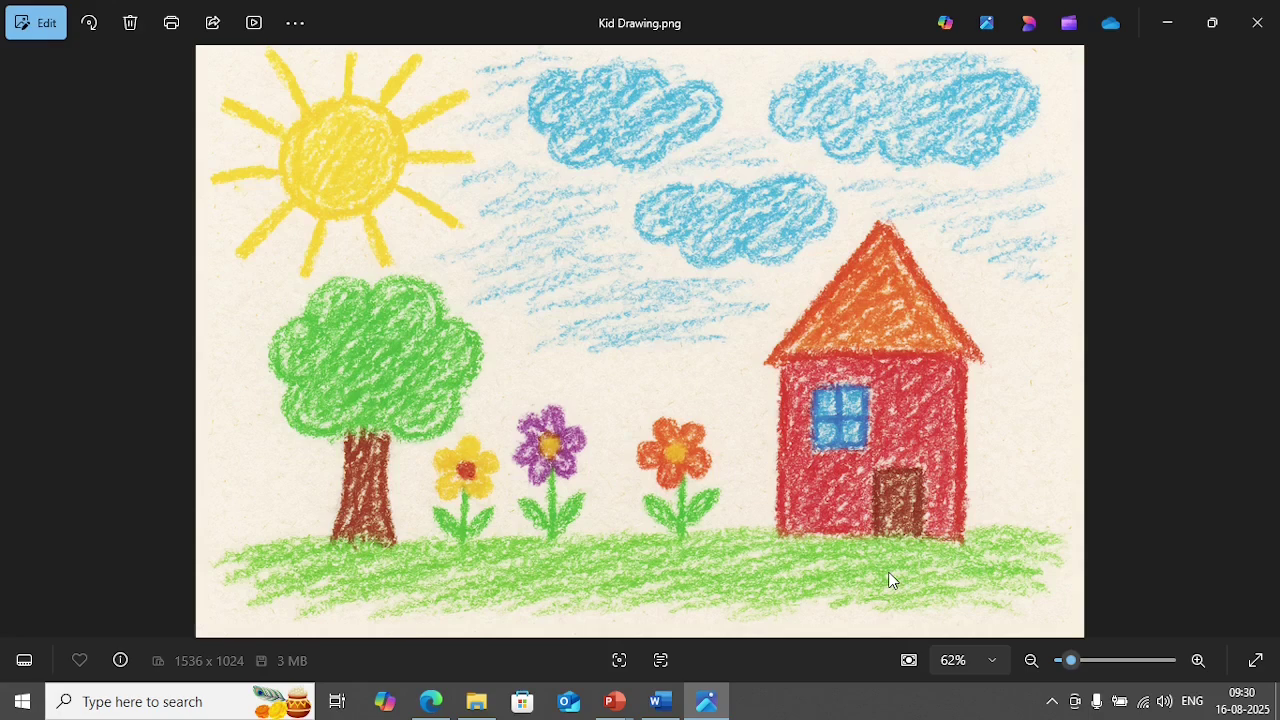
# - Copy Farmer.docx's first prompt, the 3D claymation request about the 7-year-old's scenery drawing
pyautogui.click(433, 704)
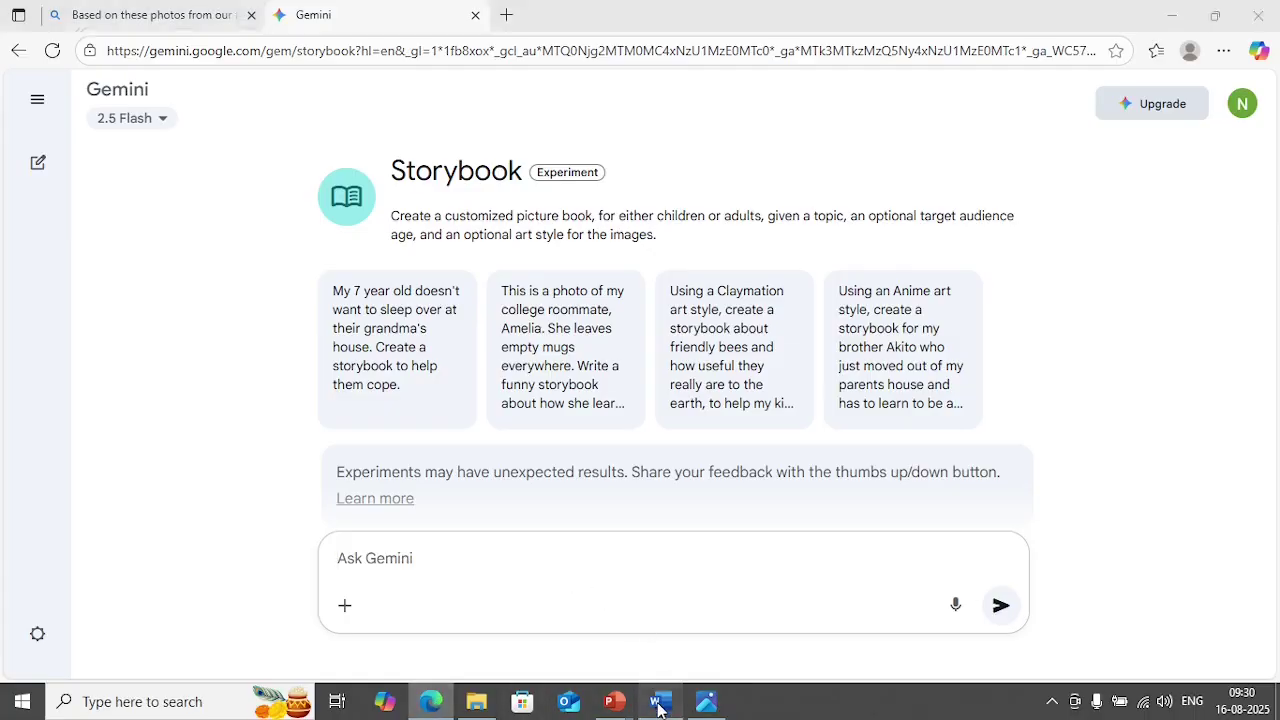
pyautogui.click(658, 705)
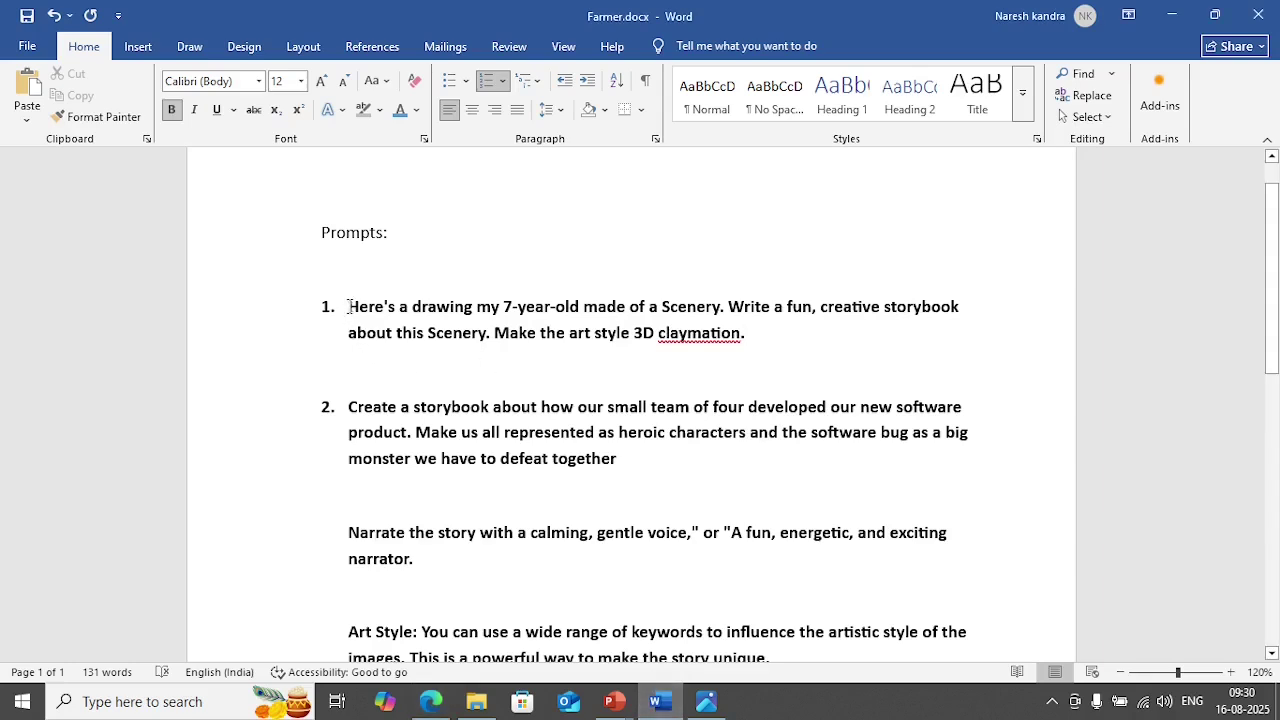
pyautogui.moveTo(348, 306)
pyautogui.mouseDown()
pyautogui.moveTo(500, 333)
pyautogui.moveTo(752, 333)
pyautogui.mouseUp()
pyautogui.rightClick(550, 331)
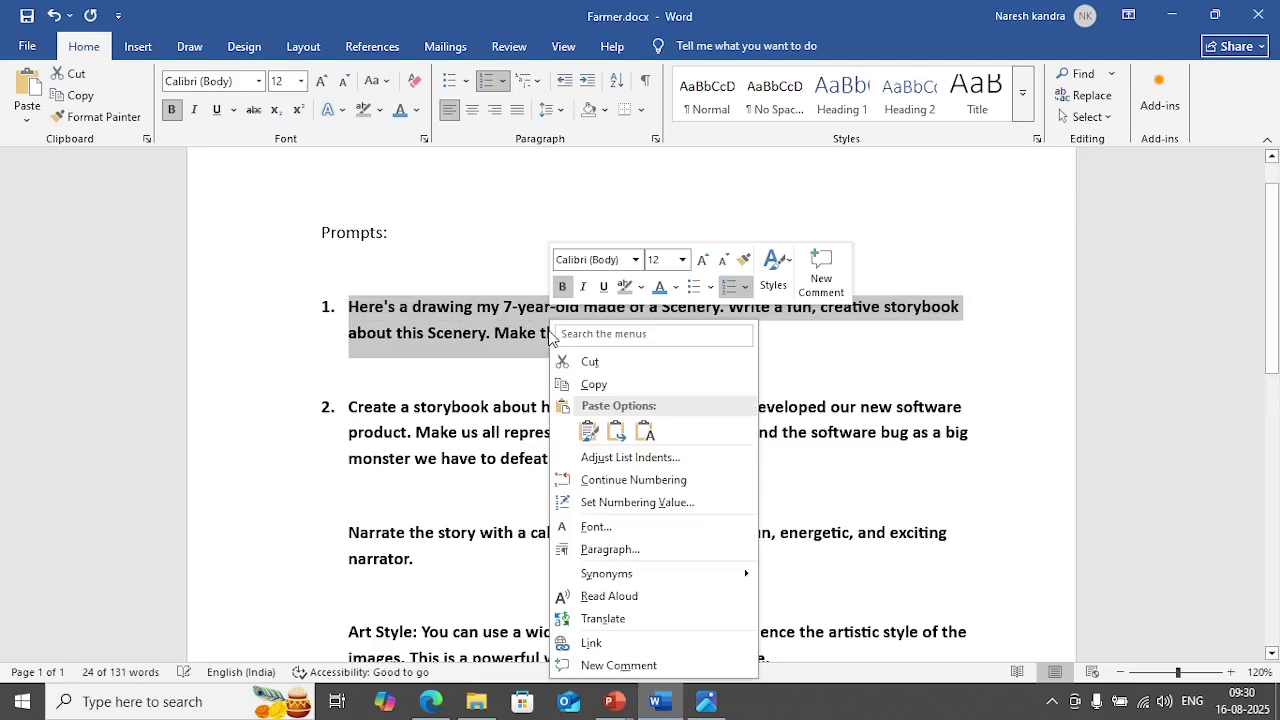
pyautogui.click(596, 386)
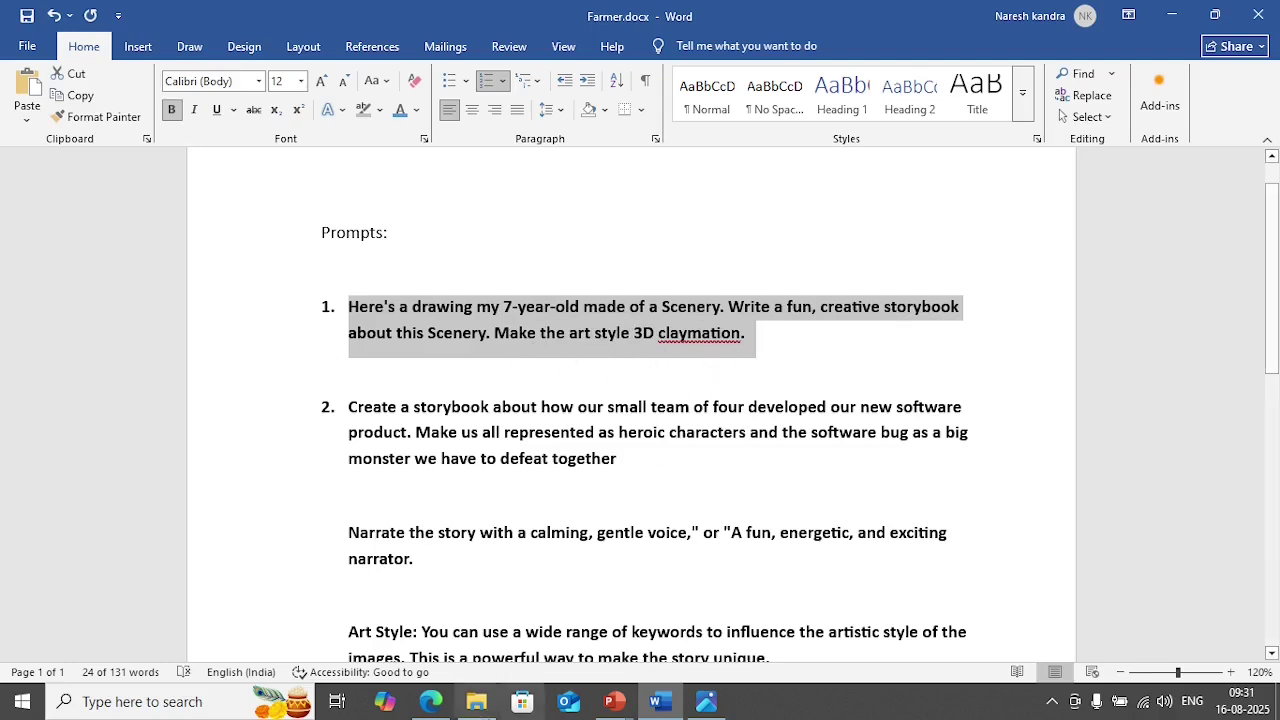
# - Paste the claymation scenery prompt into Gemini Storybook and strip its leading list number
pyautogui.click(438, 708)
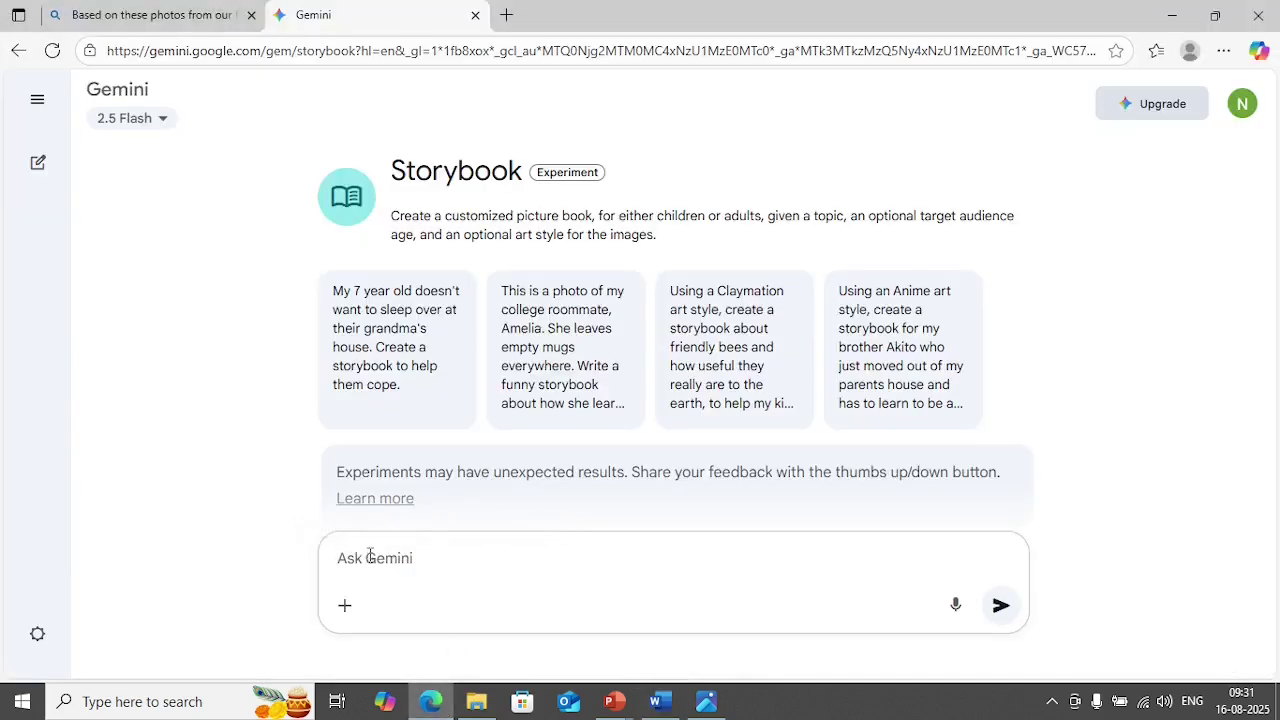
pyautogui.hotkey('ctrl', 'v')
pyautogui.hotkey('ctrl', 'Home')
pyautogui.press('BackSpace')
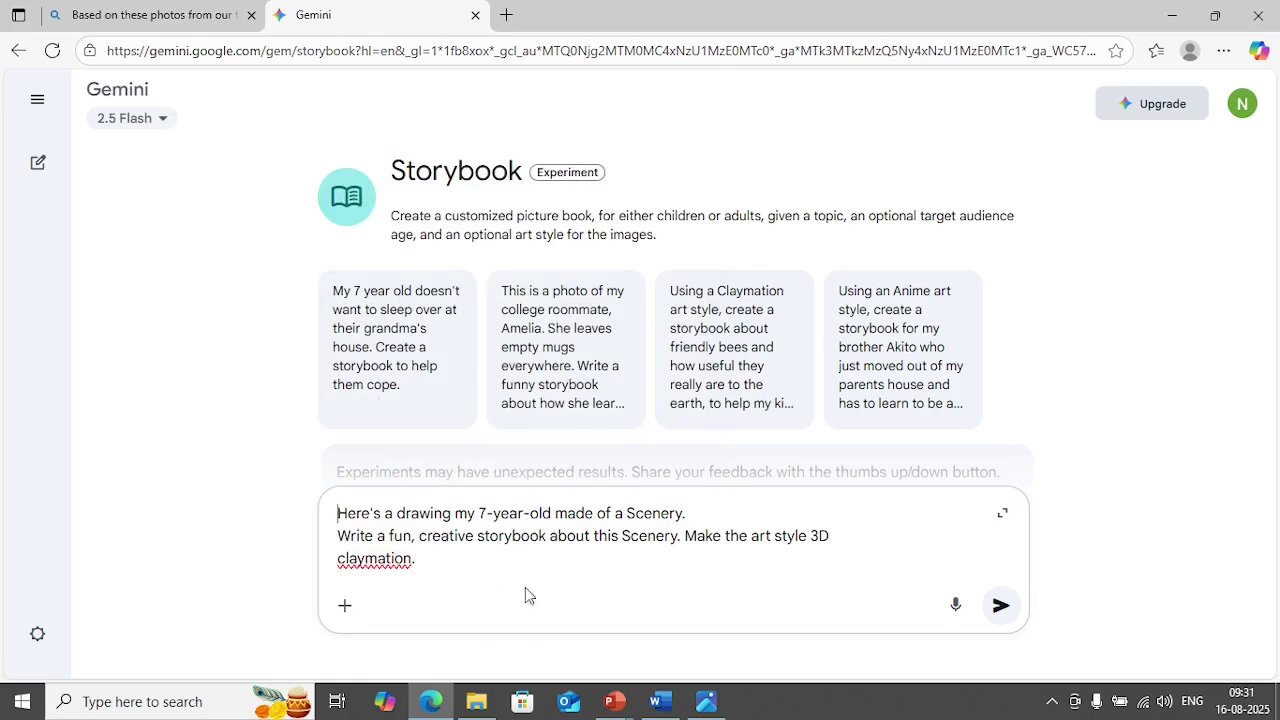
# - Attach the Kid Drawing.png image to the prompt
pyautogui.click(345, 607)
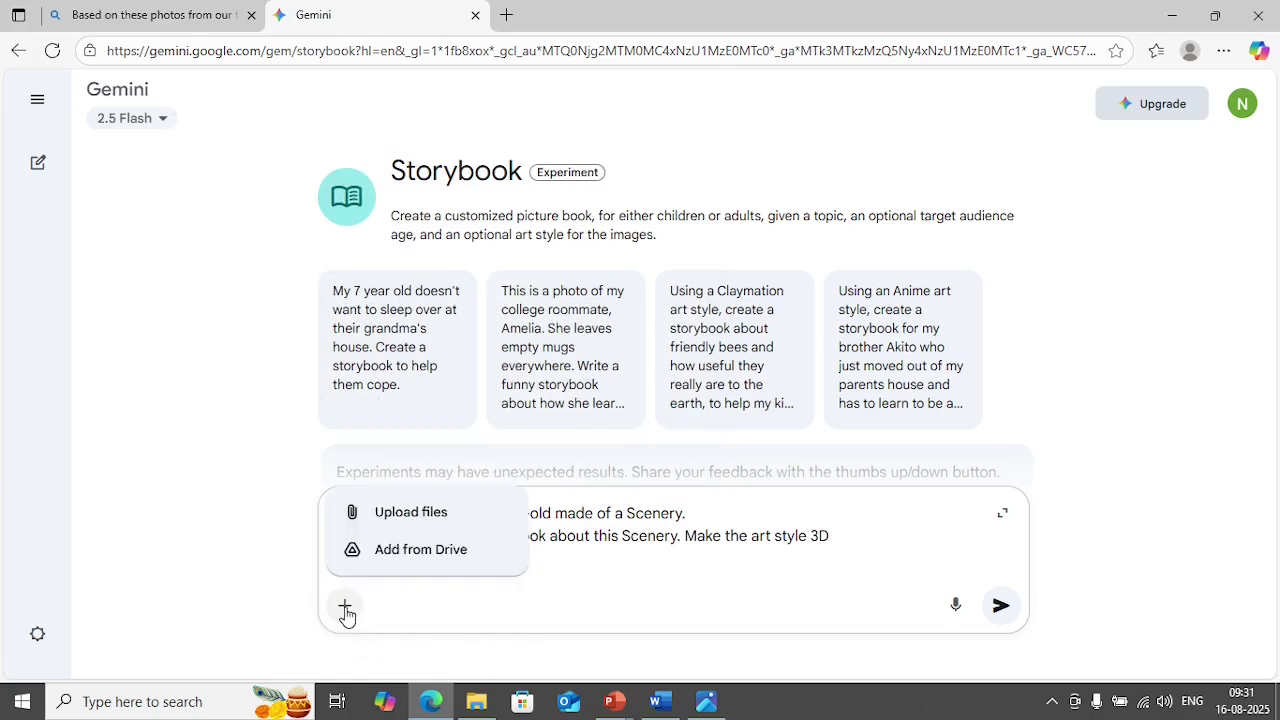
pyautogui.click(399, 525)
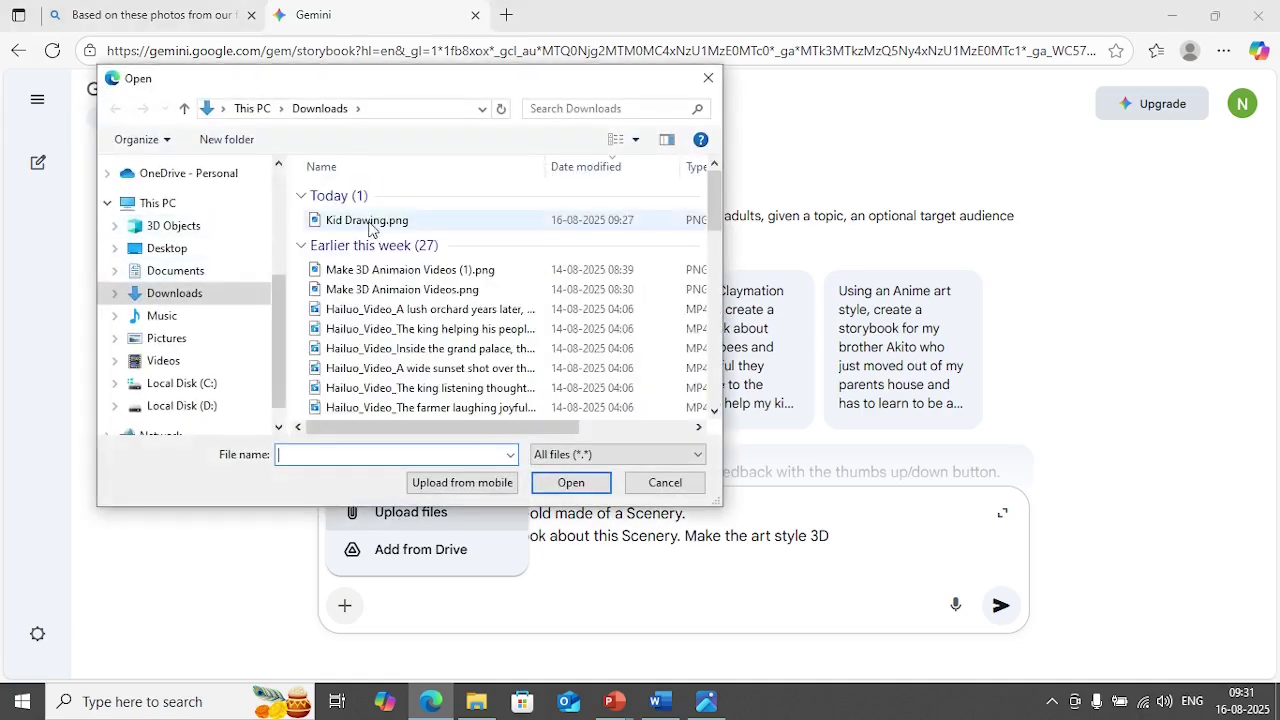
pyautogui.click(396, 230)
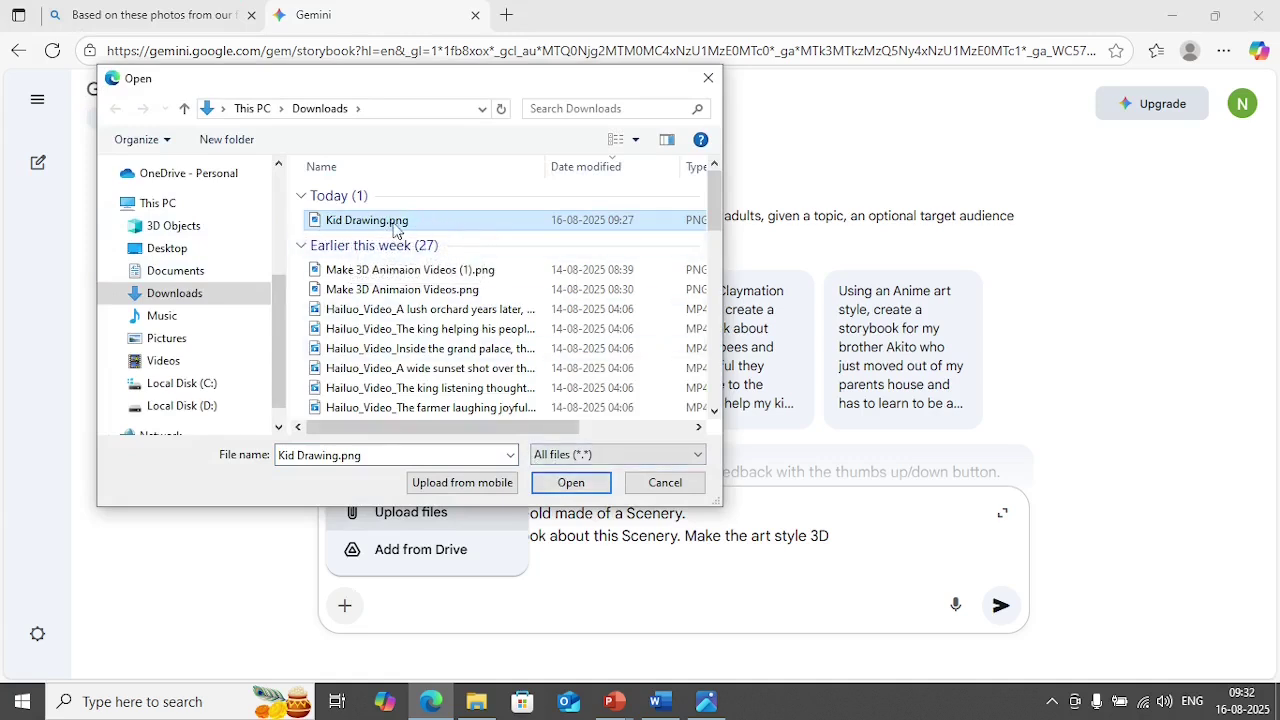
pyautogui.click(571, 483)
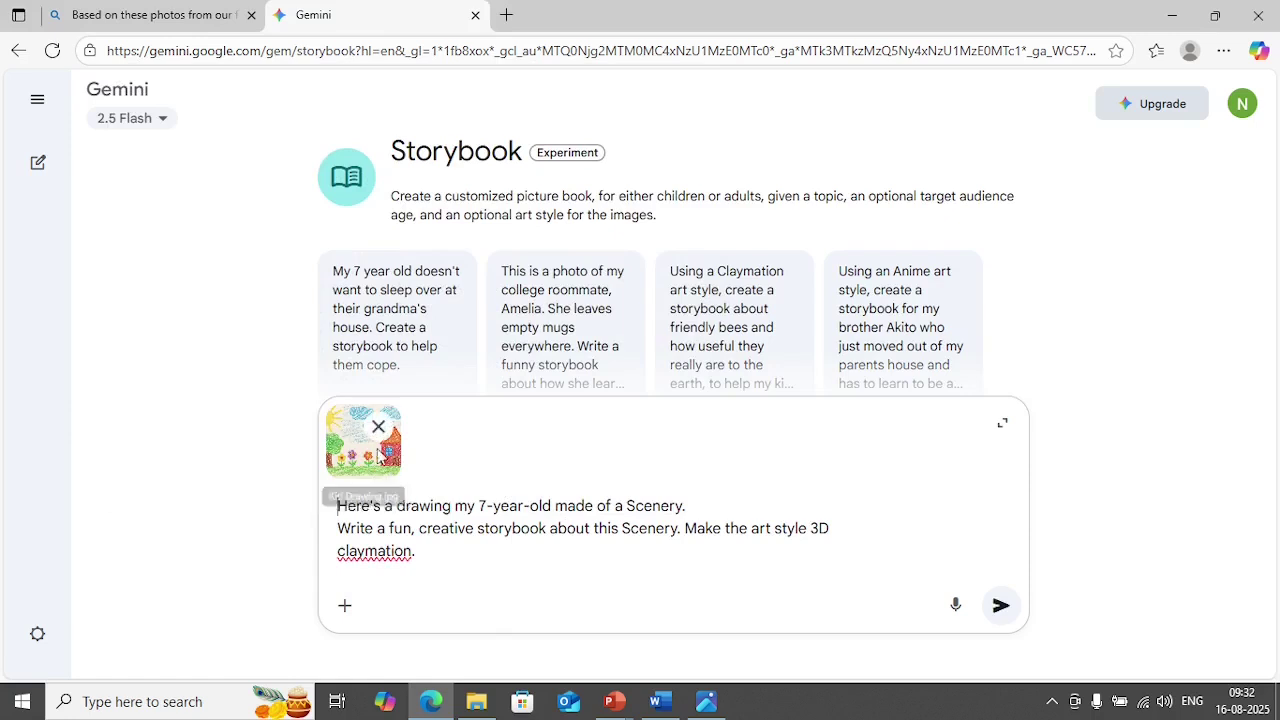
# - Insert the name 'Karthik' after '7-year-old' in the prompt and send it
pyautogui.click(498, 554)
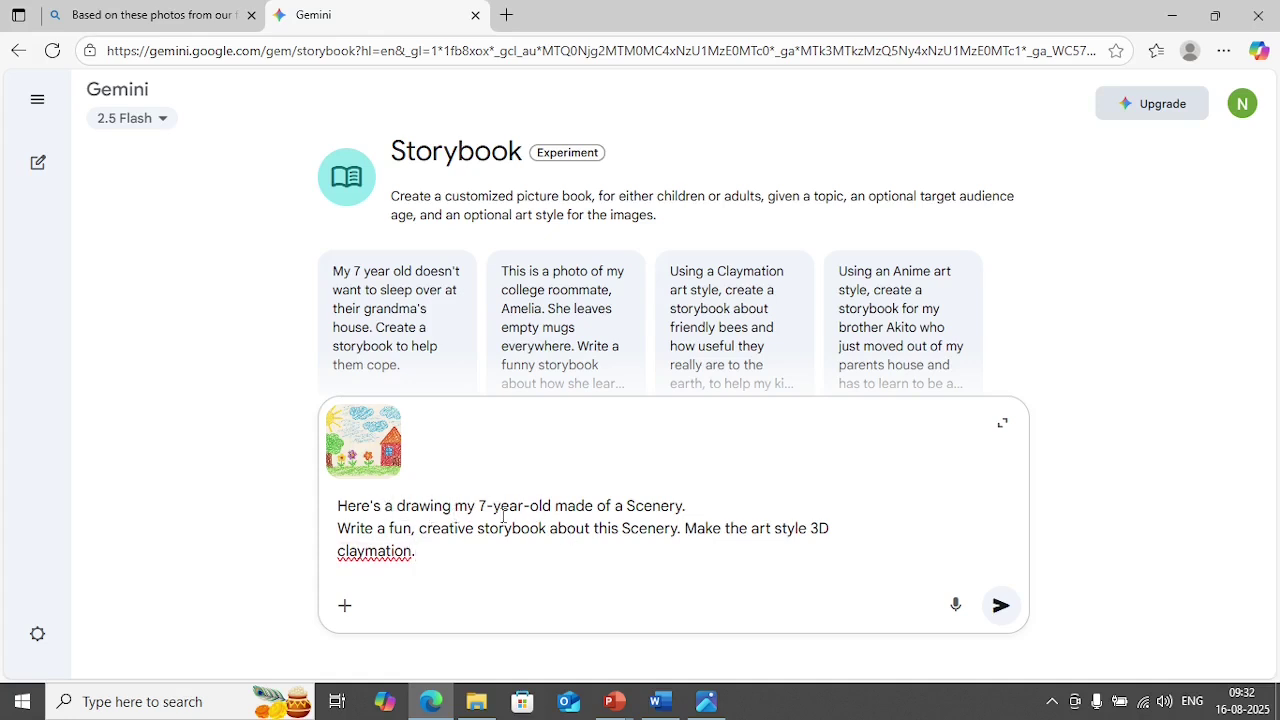
pyautogui.click(553, 506)
pyautogui.write('Karthik')
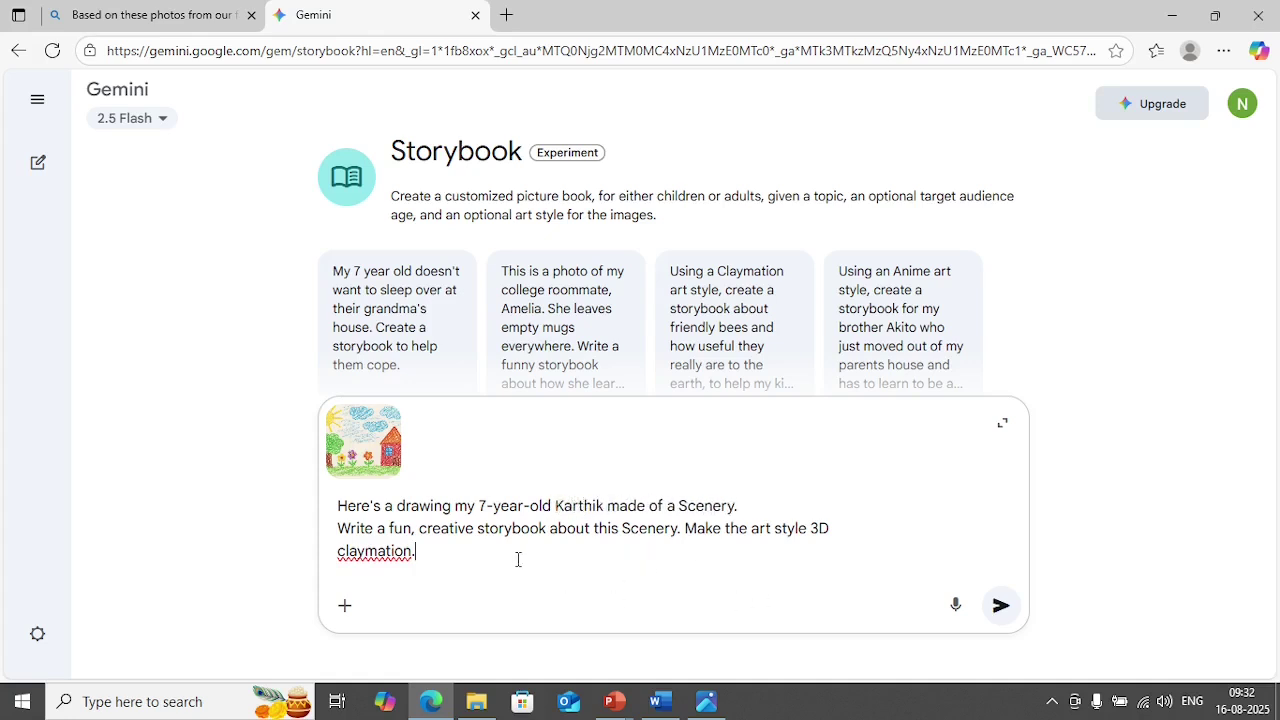
pyautogui.press('Return')
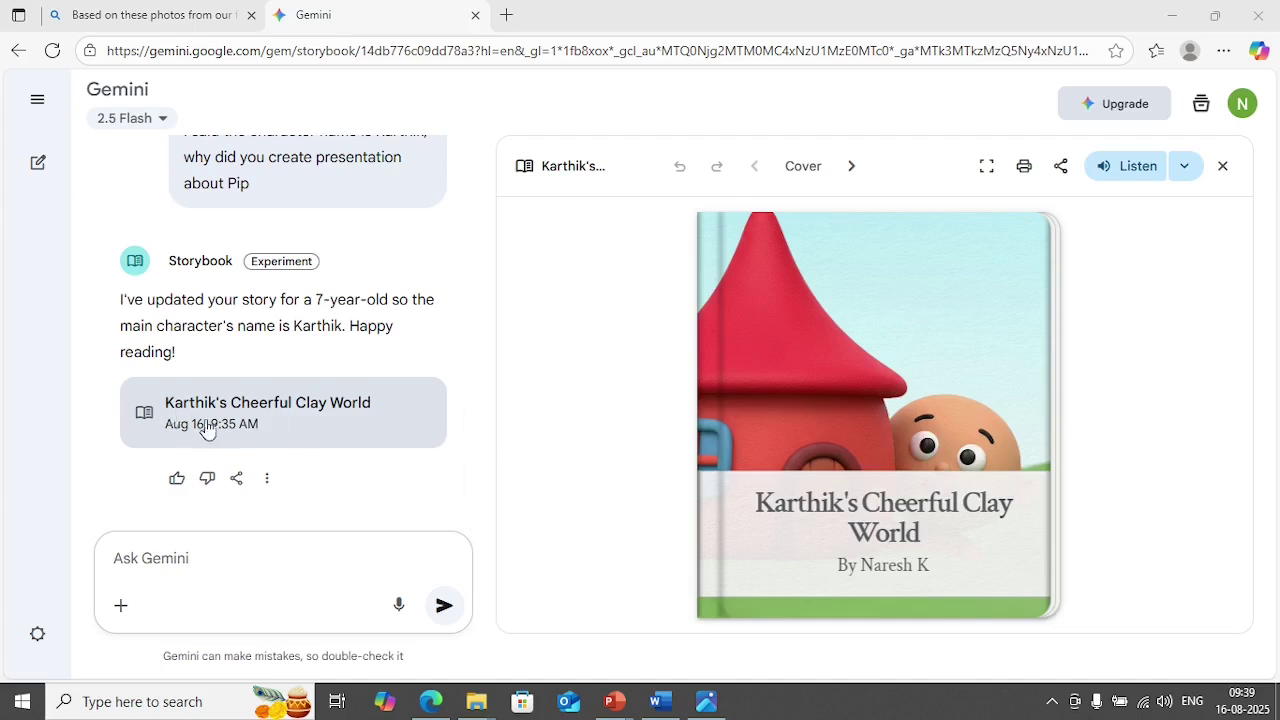
# - Start the read-aloud narration of Karthik's Cheerful Clay World storybook
pyautogui.click(272, 423)
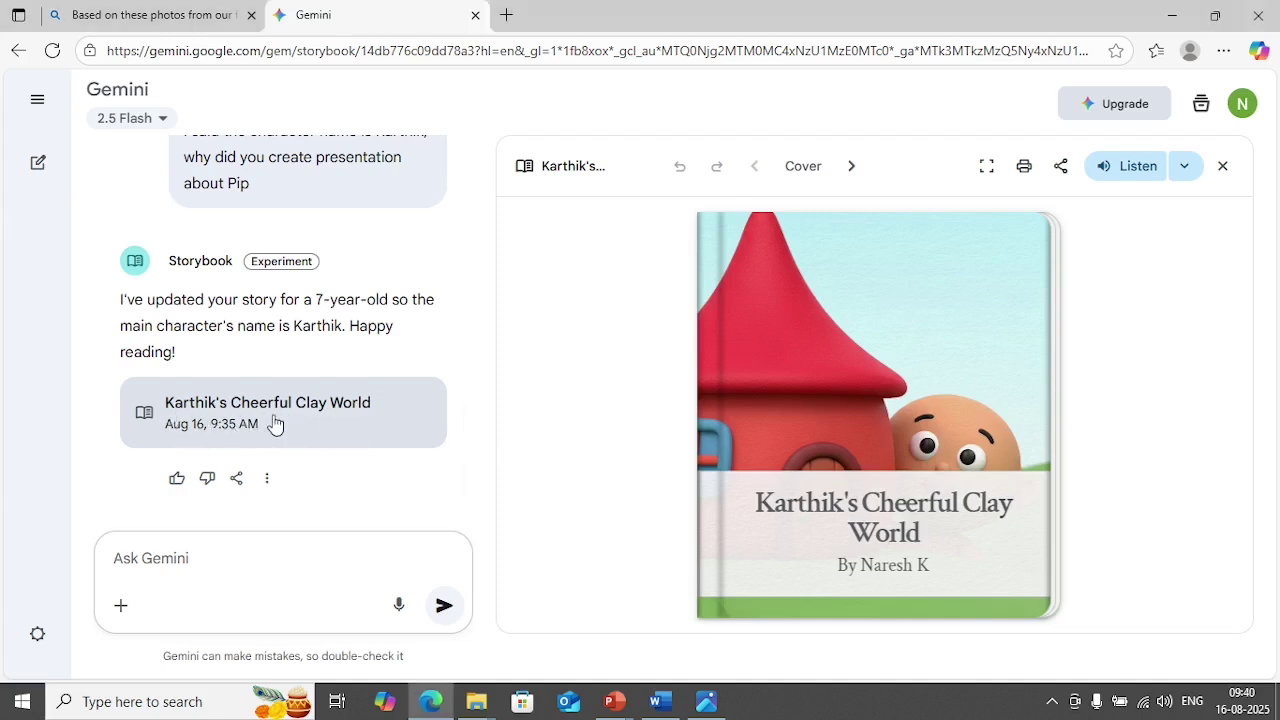
pyautogui.click(1143, 193)
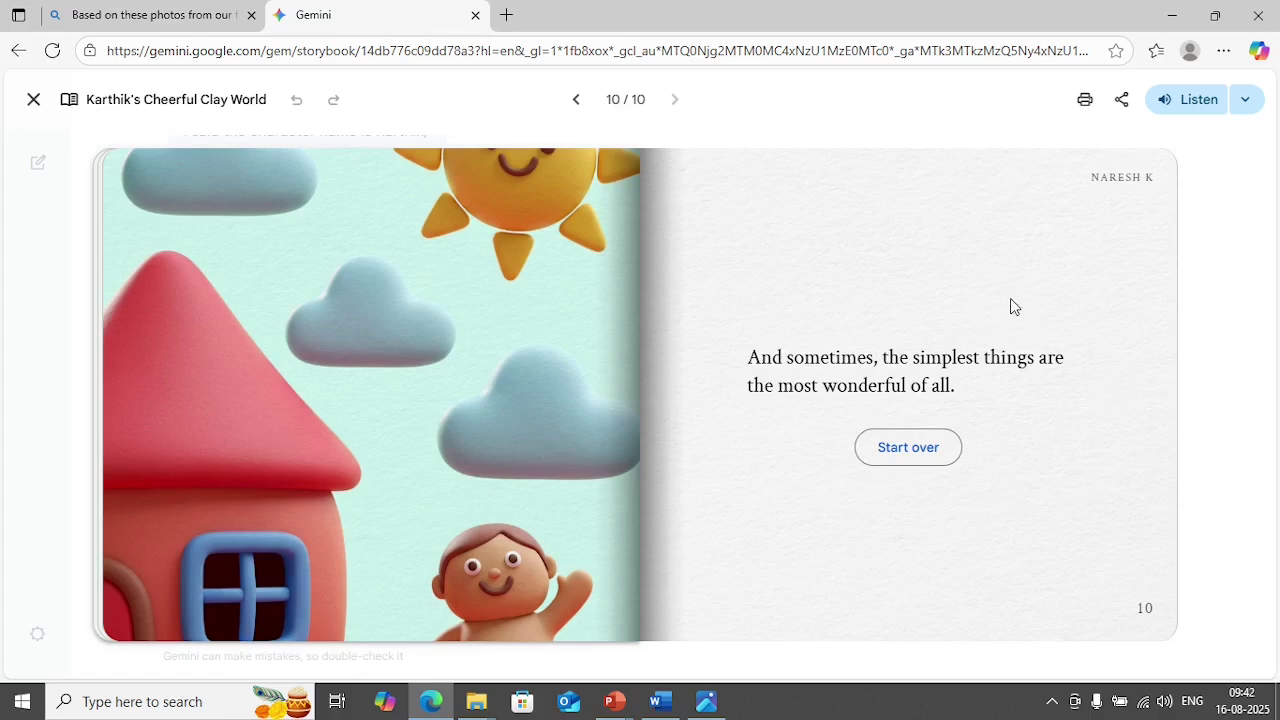
pyautogui.click(1124, 102)
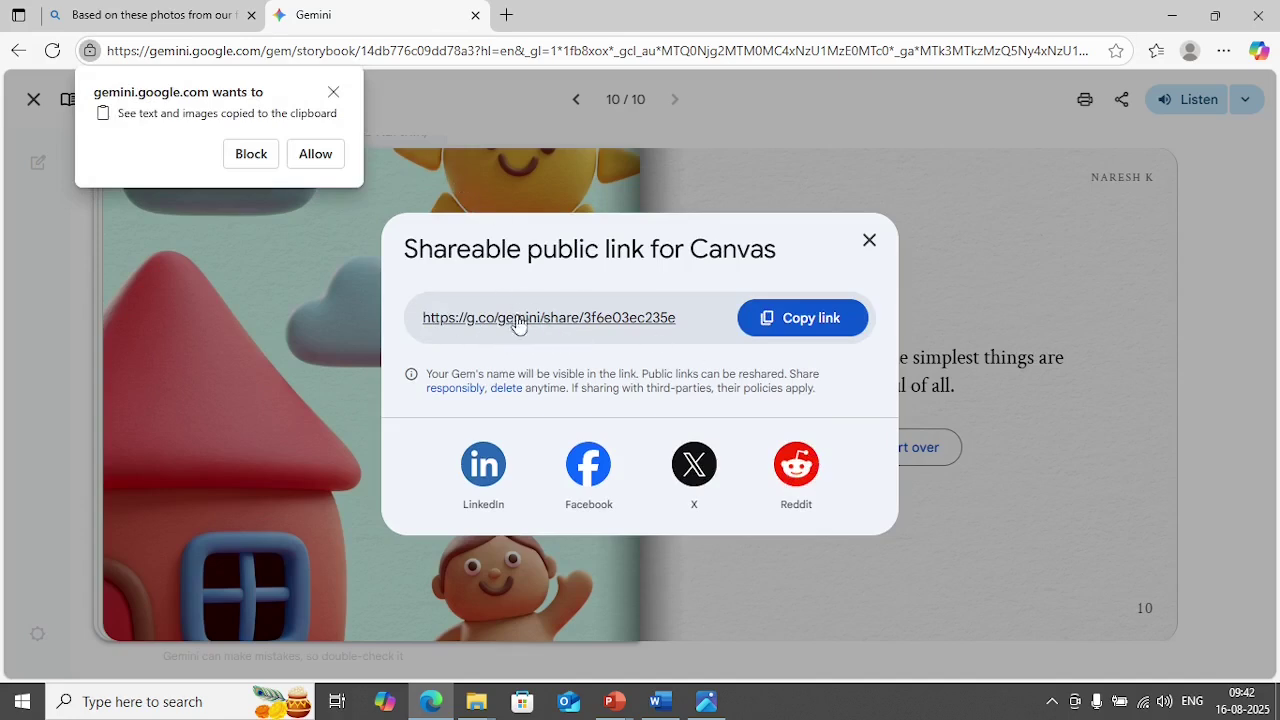
pyautogui.click(333, 93)
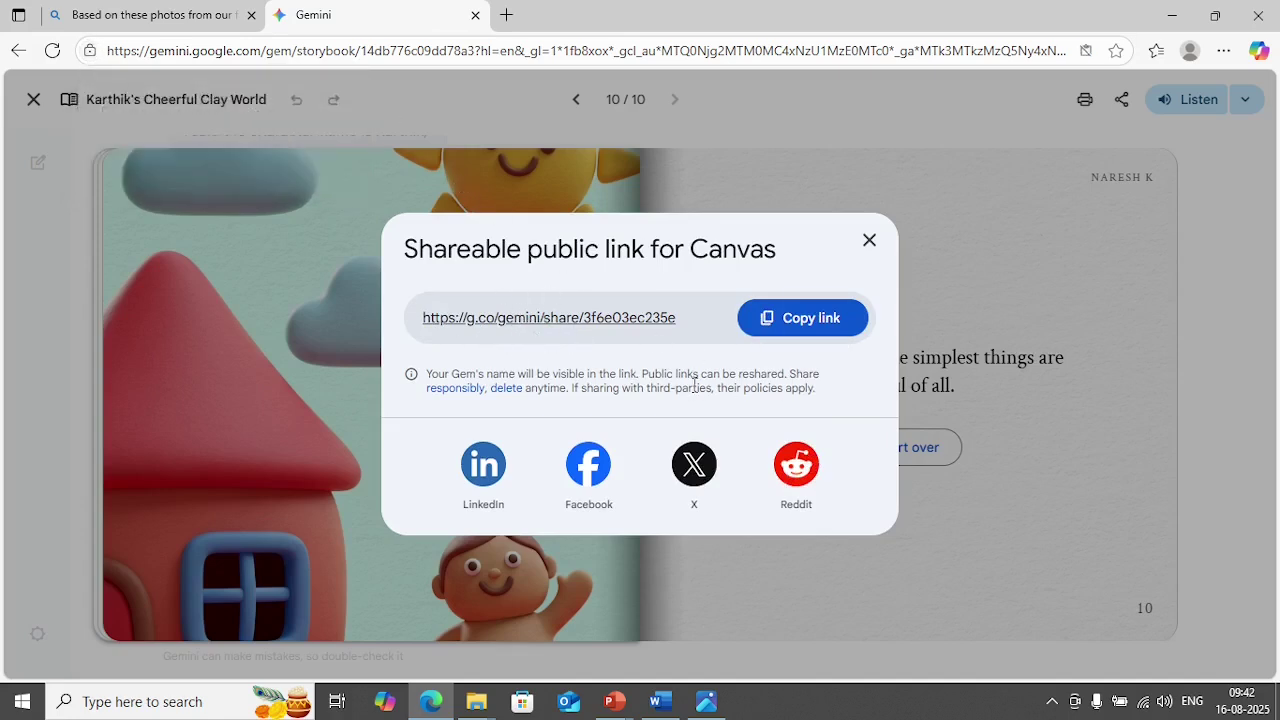
pyautogui.click(870, 241)
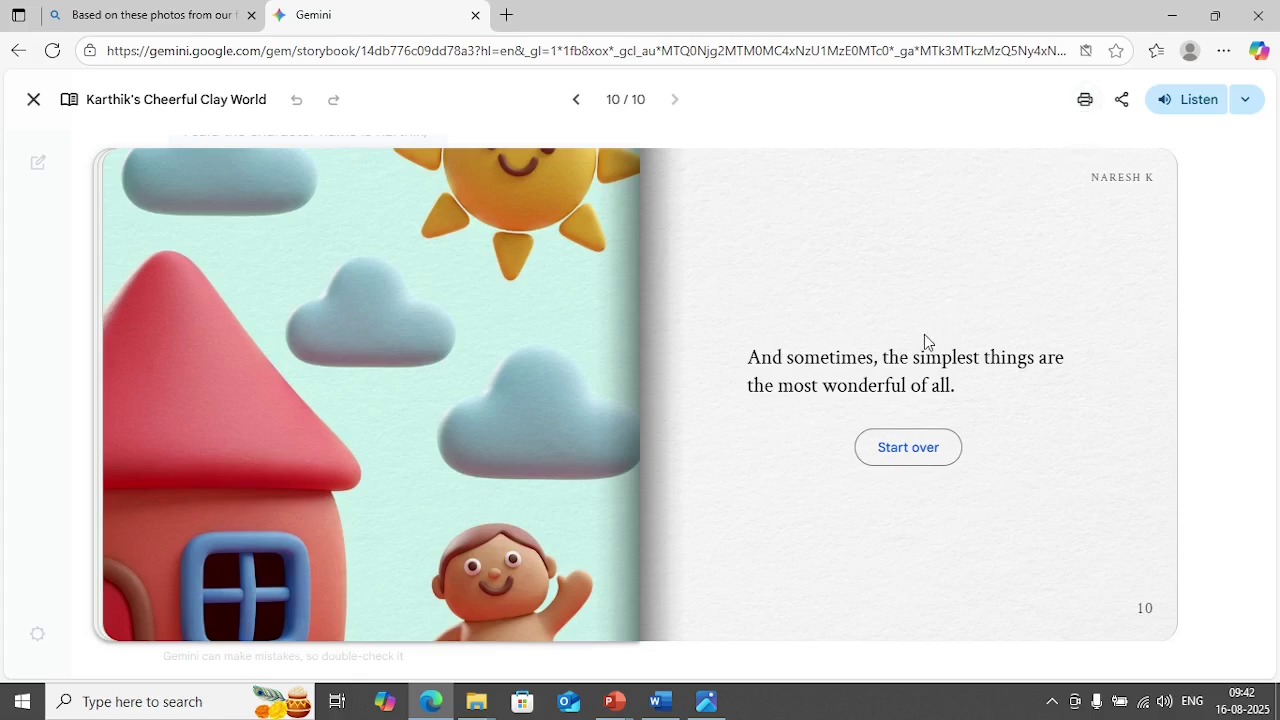
# - Copy the second Farmer.docx prompt about four teammates defeating a software bug monster
pyautogui.click(31, 108)
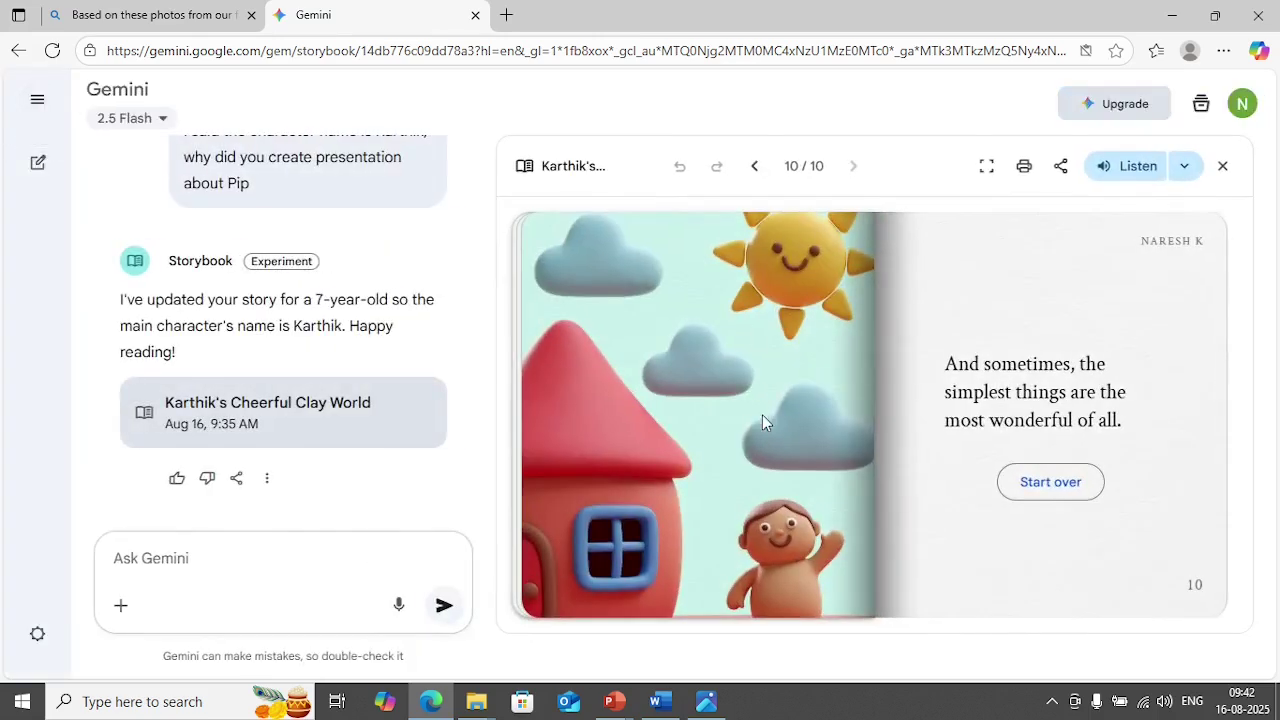
pyautogui.click(659, 701)
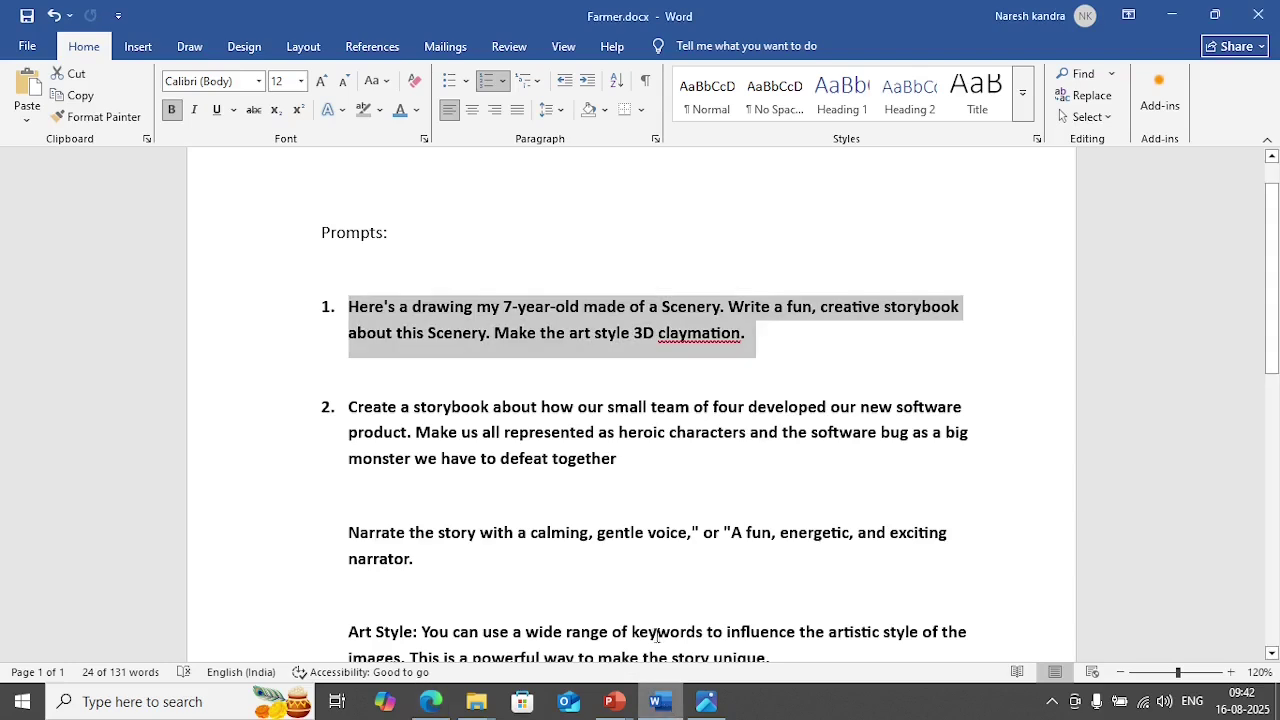
pyautogui.click(604, 461)
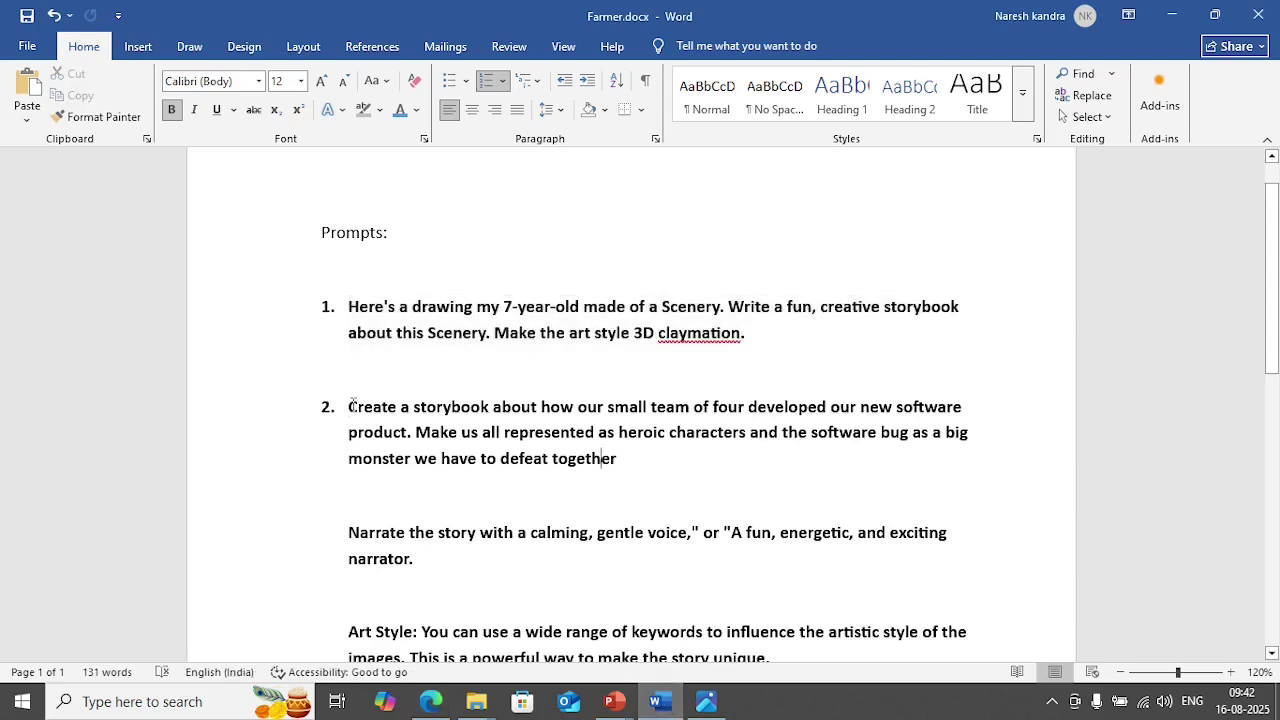
pyautogui.moveTo(352, 404); pyautogui.dragTo(624, 470)
pyautogui.rightClick(503, 451)
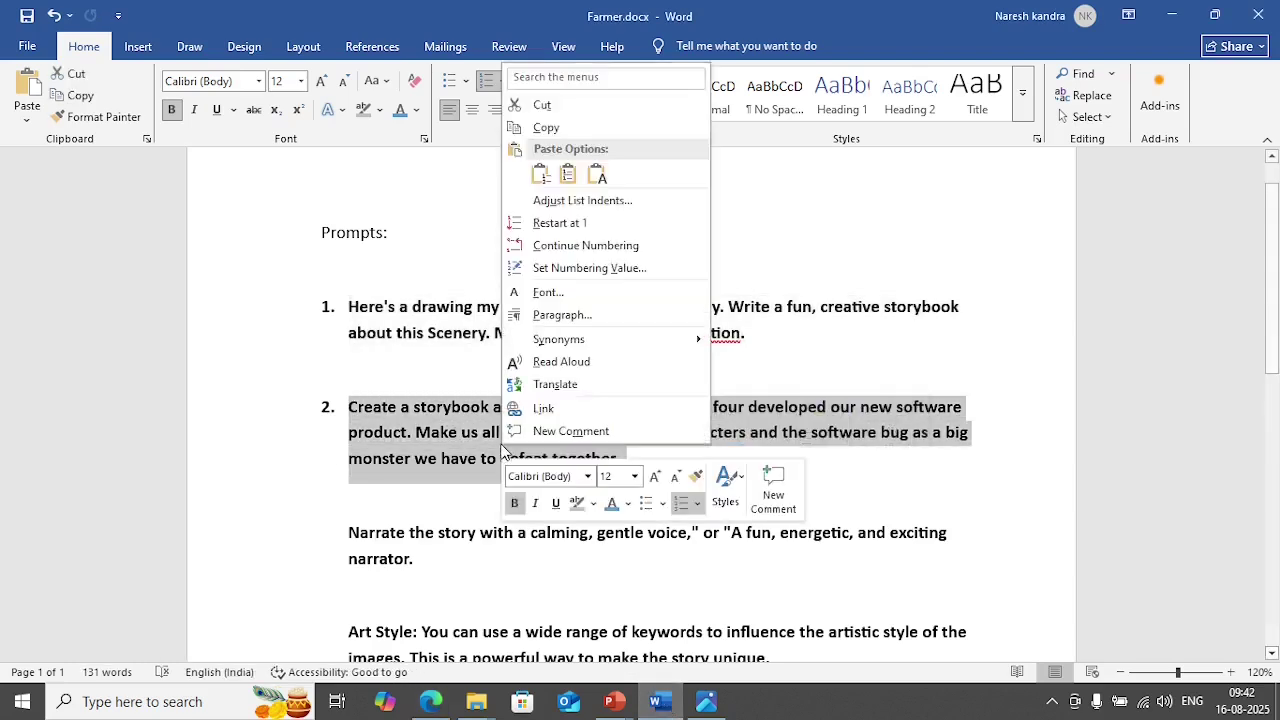
pyautogui.click(548, 128)
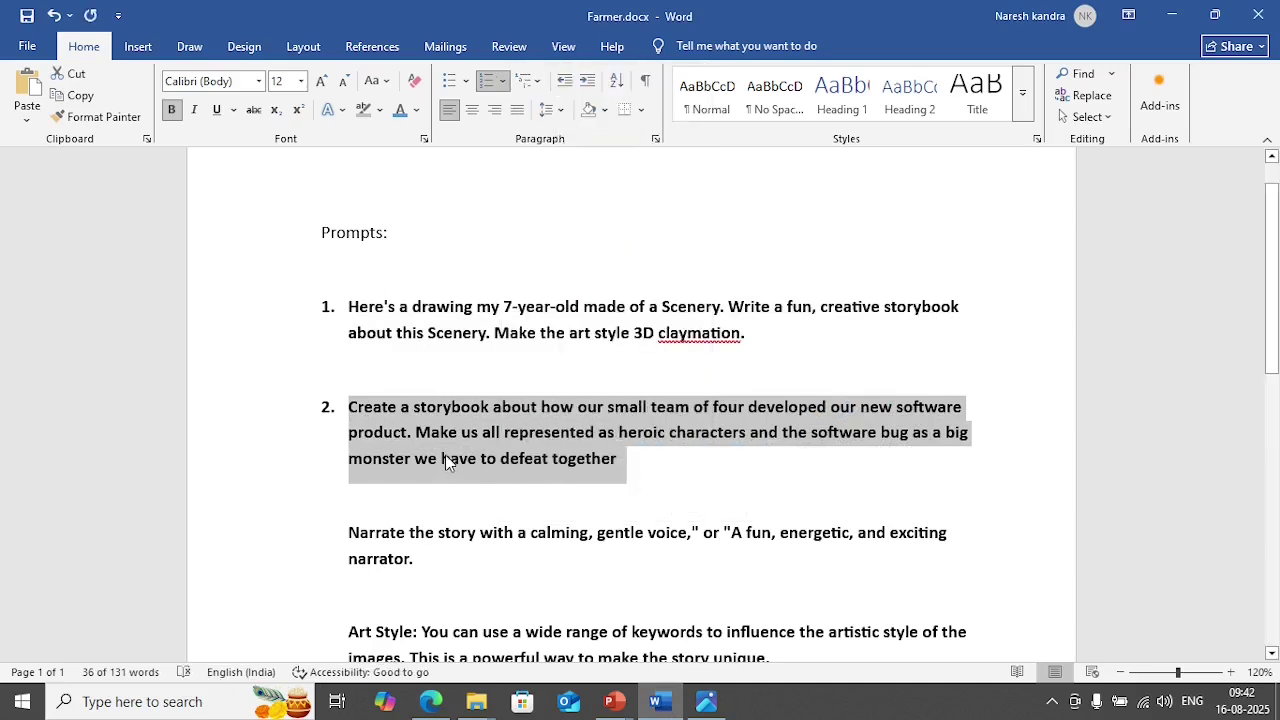
pyautogui.click(440, 702)
# - Paste the bug-monster team prompt into Gemini, delete the leftover '1.', and send it
pyautogui.click(176, 561)
pyautogui.write('1.\tCreate a storybook about how our small team of four developed our new software product. Make us all represented as heroic characters and the software bug as a big monster we have to defeat together.')
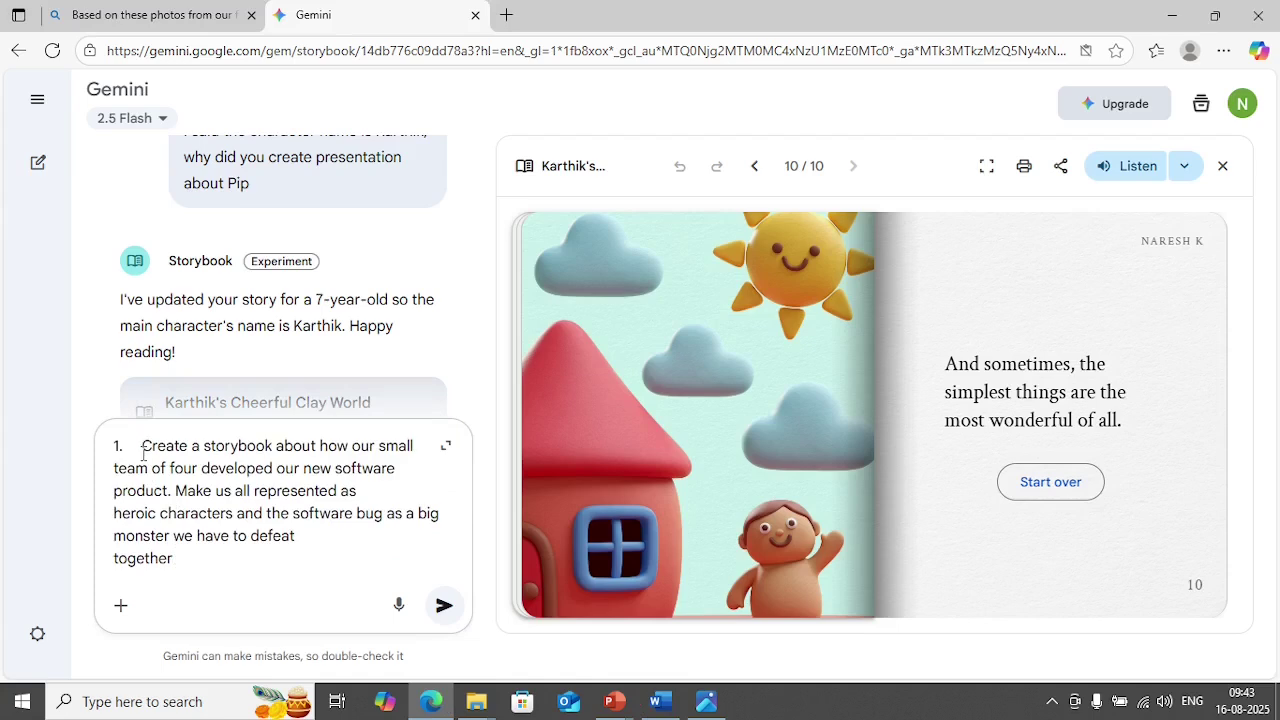
pyautogui.press('BackSpace')
pyautogui.press('BackSpace')
pyautogui.press('BackSpace')
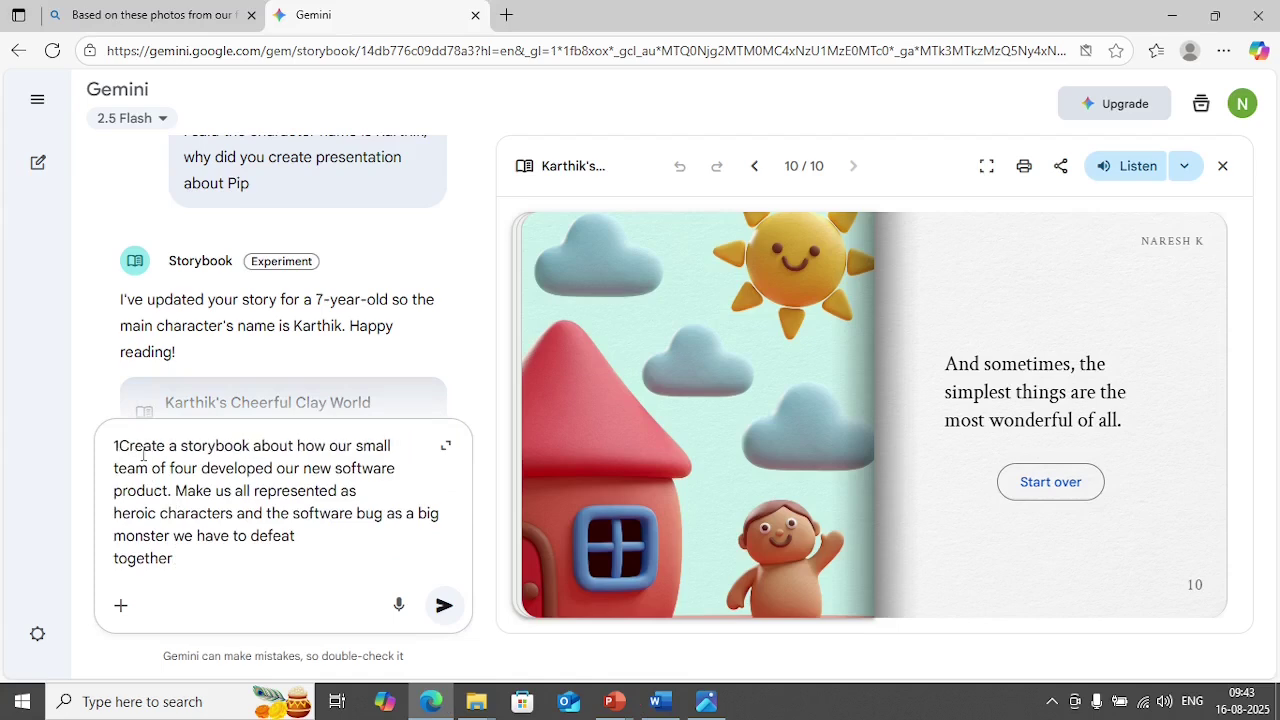
pyautogui.press('BackSpace')
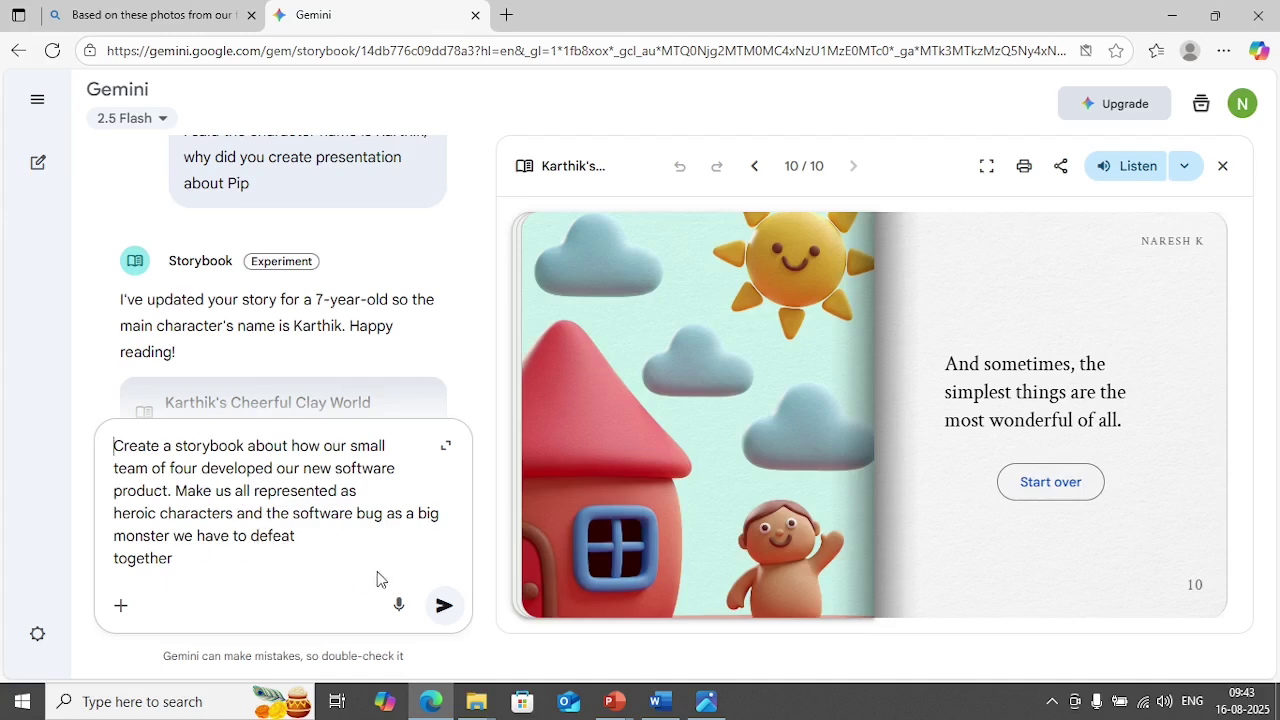
pyautogui.click(443, 608)
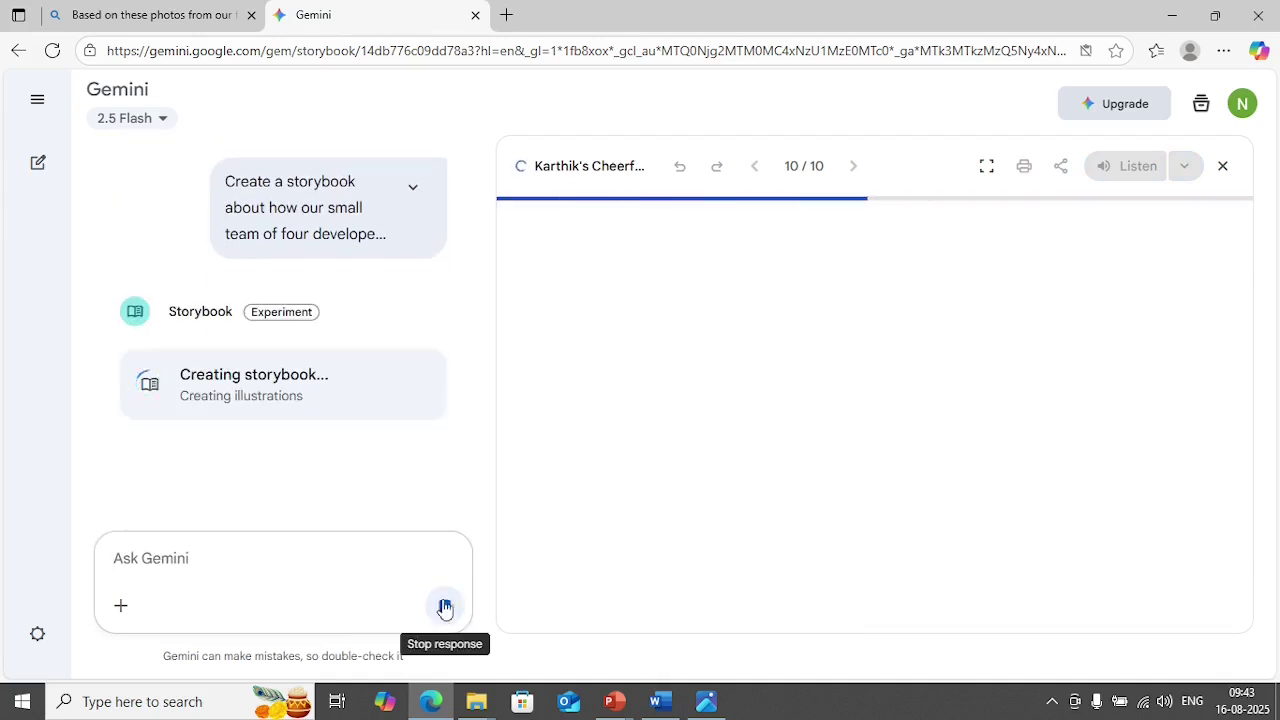
pyautogui.click(662, 708)
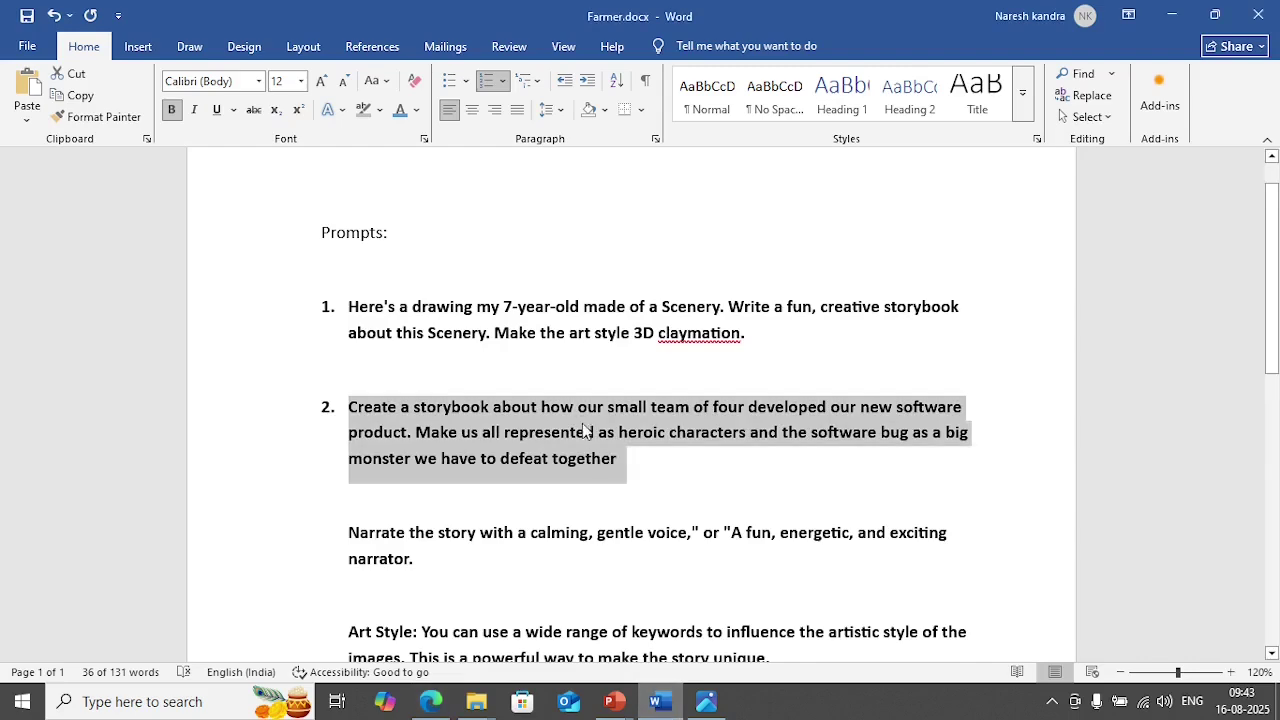
pyautogui.scroll(-2, 508, 431)
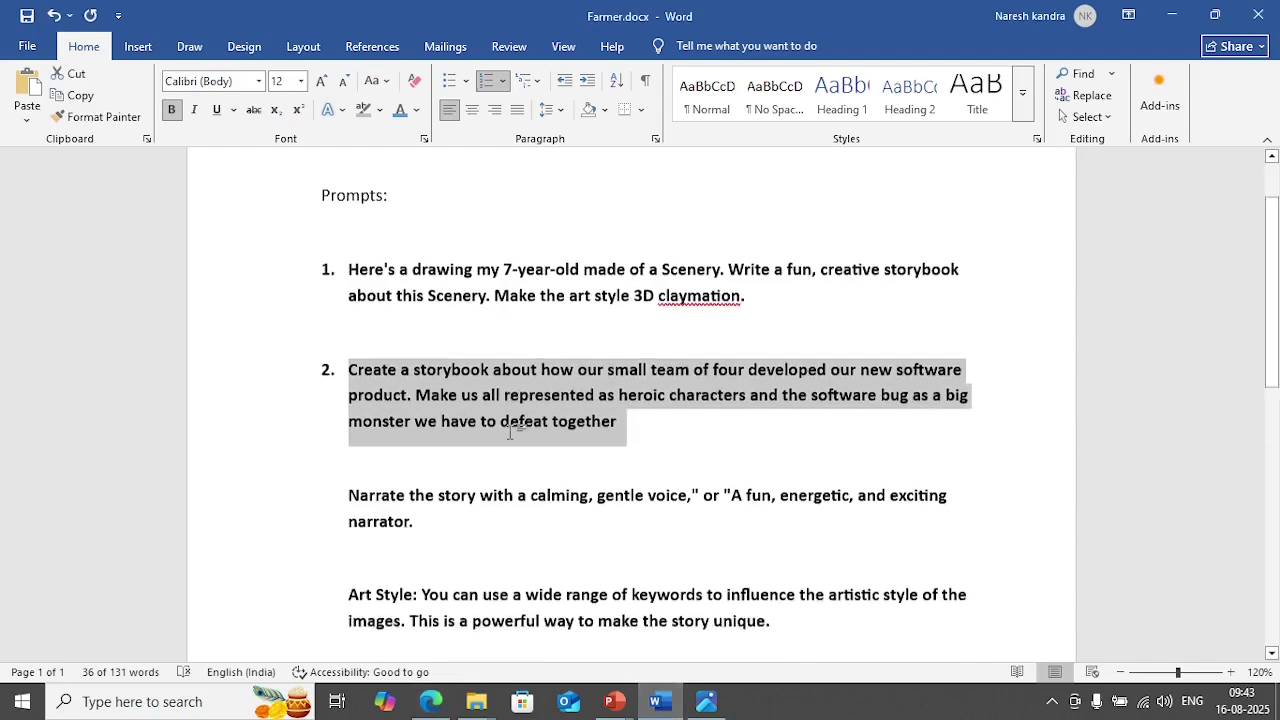
pyautogui.click(509, 481)
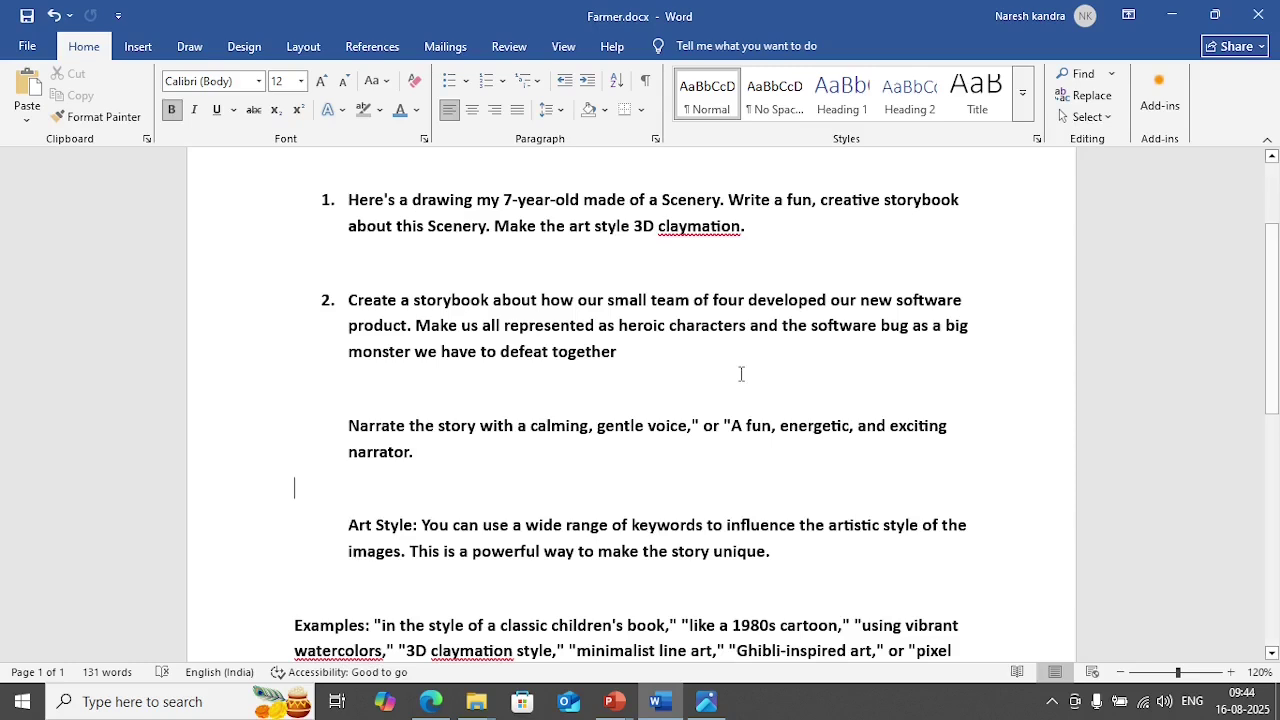
pyautogui.scroll(-2, 741, 374)
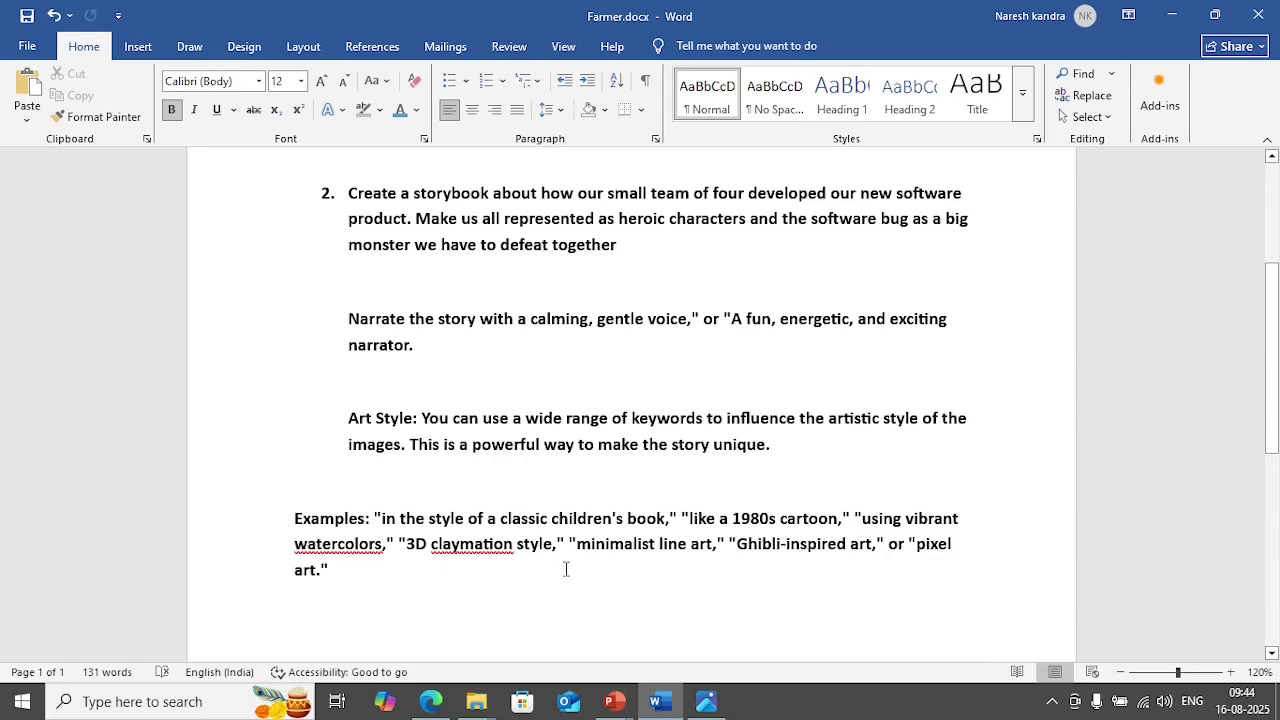
# - Show The Bug-a-saurus Battle full screen and start its read-aloud narration
pyautogui.click(440, 701)
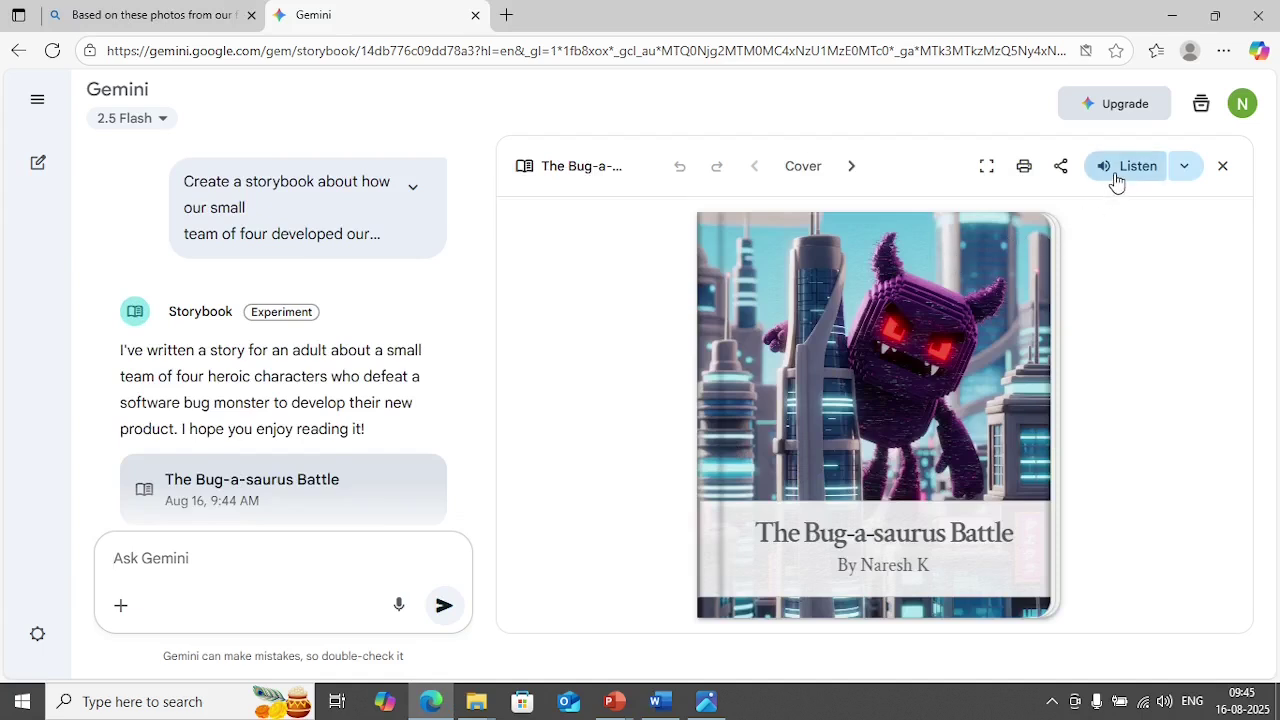
pyautogui.click(988, 170)
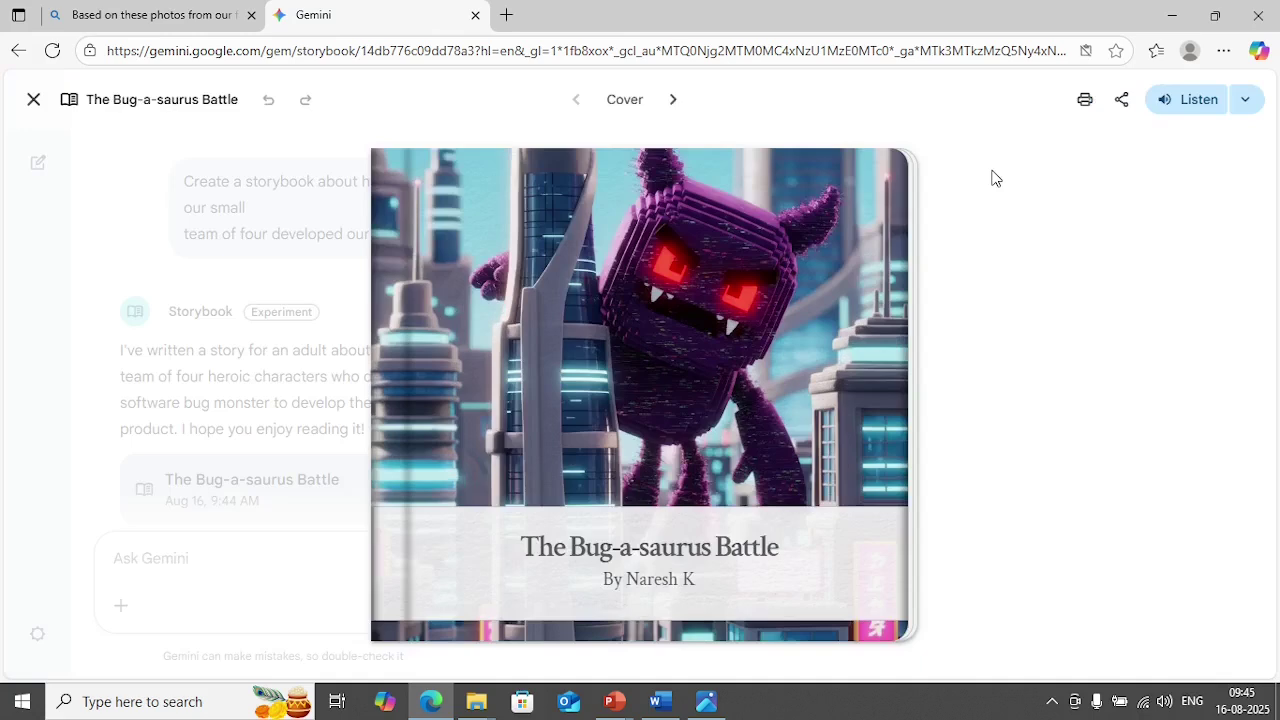
pyautogui.click(1164, 108)
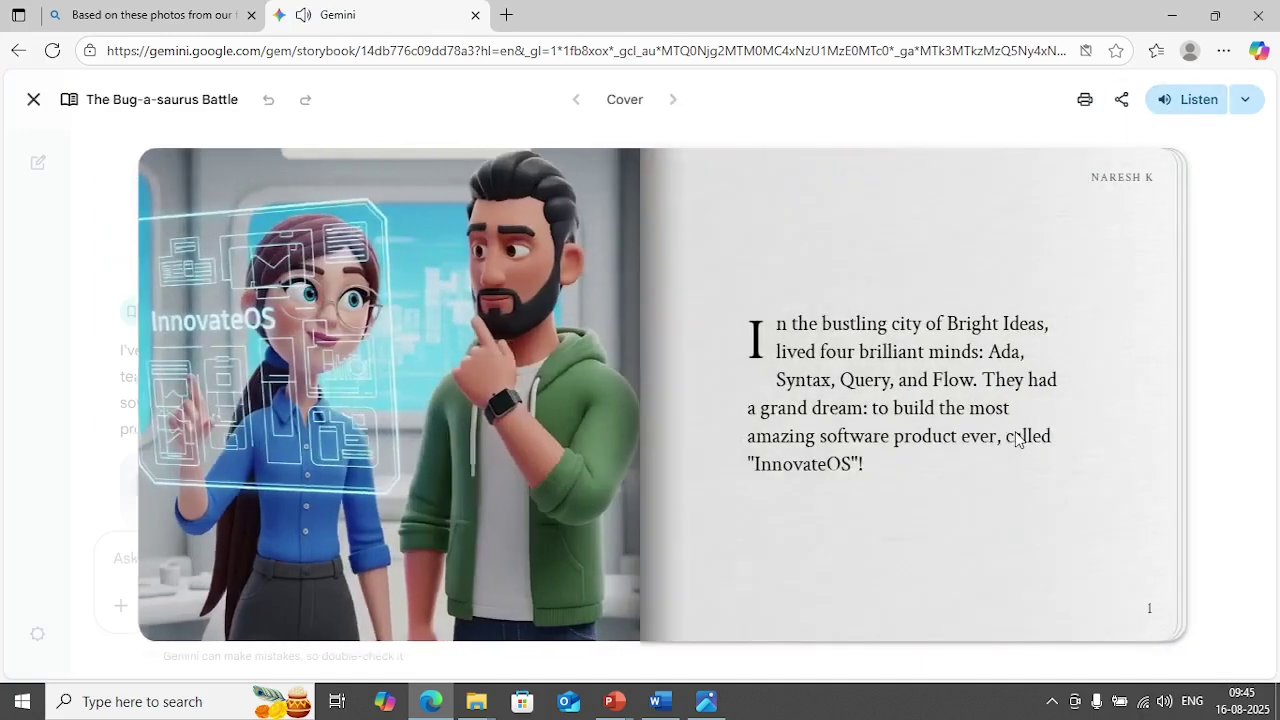